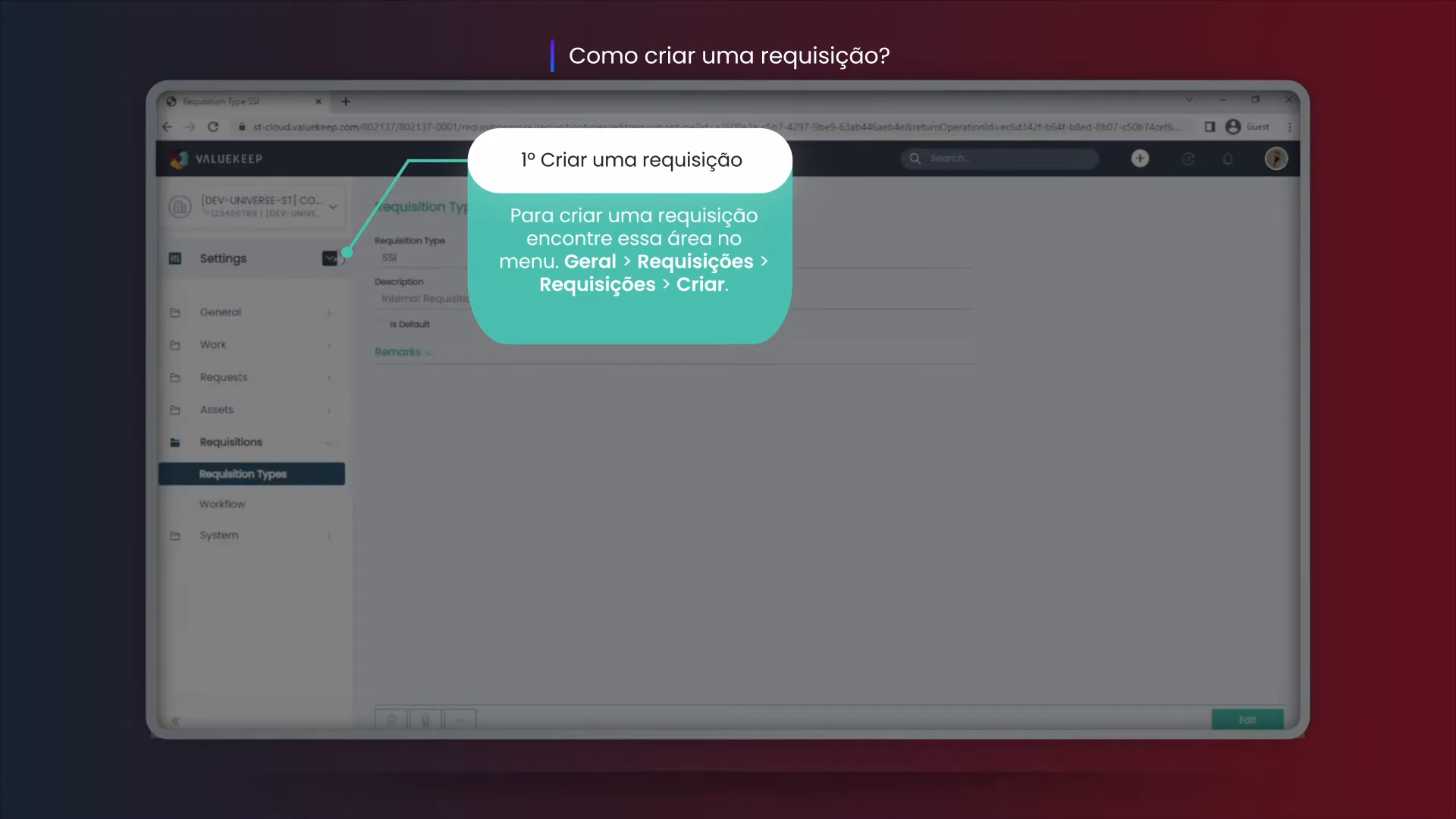
# - Go to the Requisitions area and start creating a new requisition
pyautogui.click(335, 258)
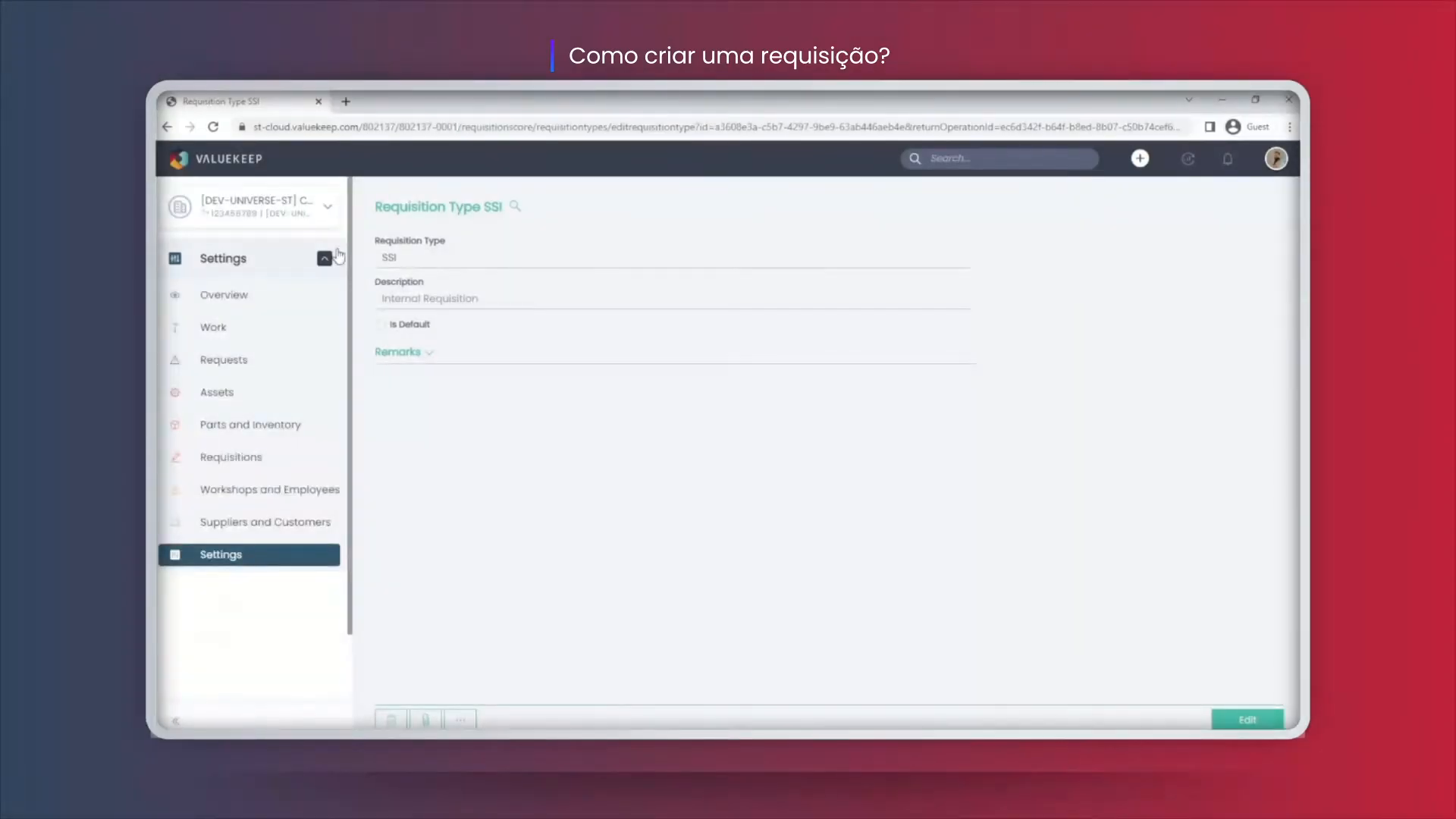
pyautogui.click(326, 460)
pyautogui.click(287, 314)
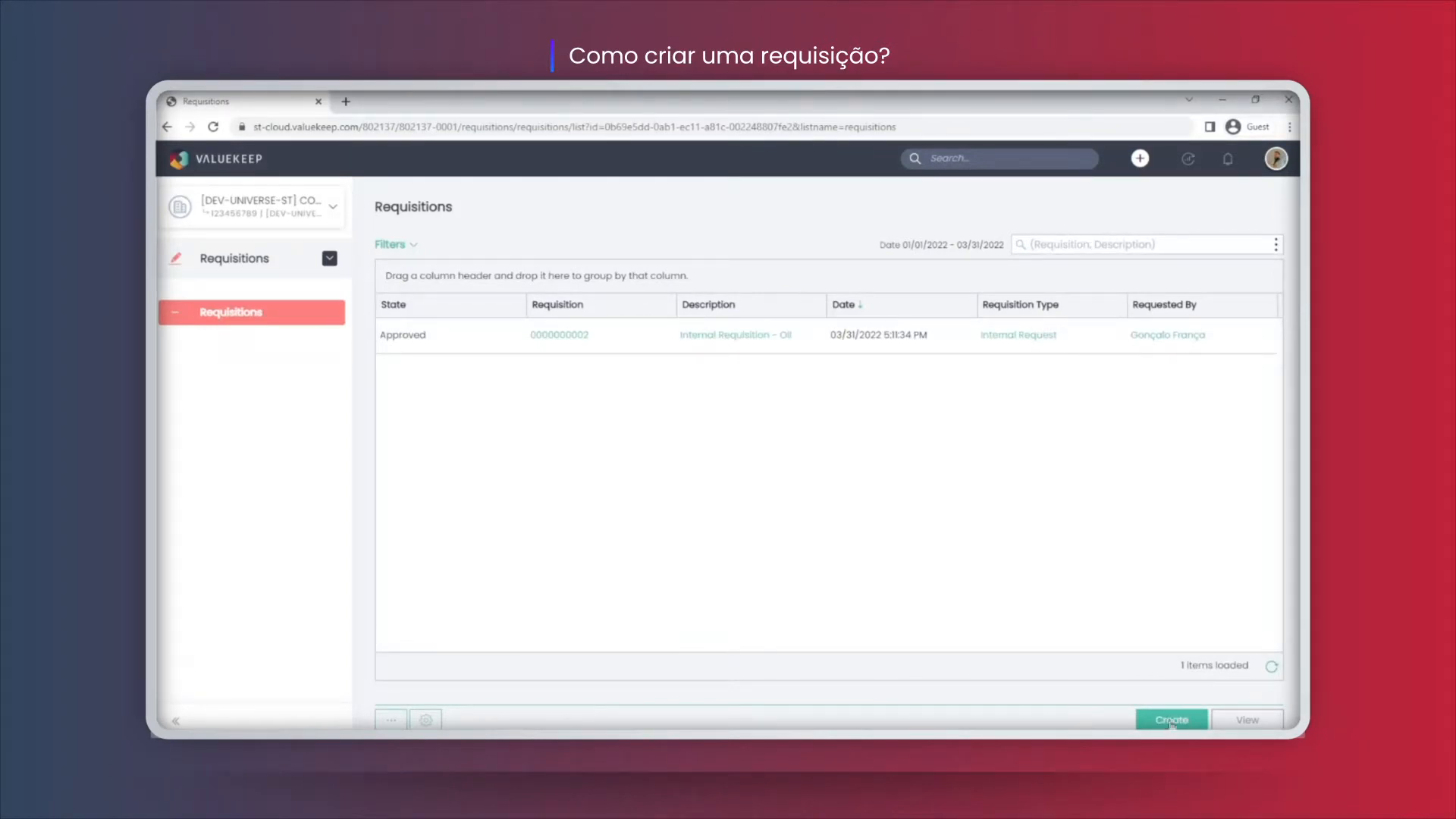
pyautogui.click(1171, 722)
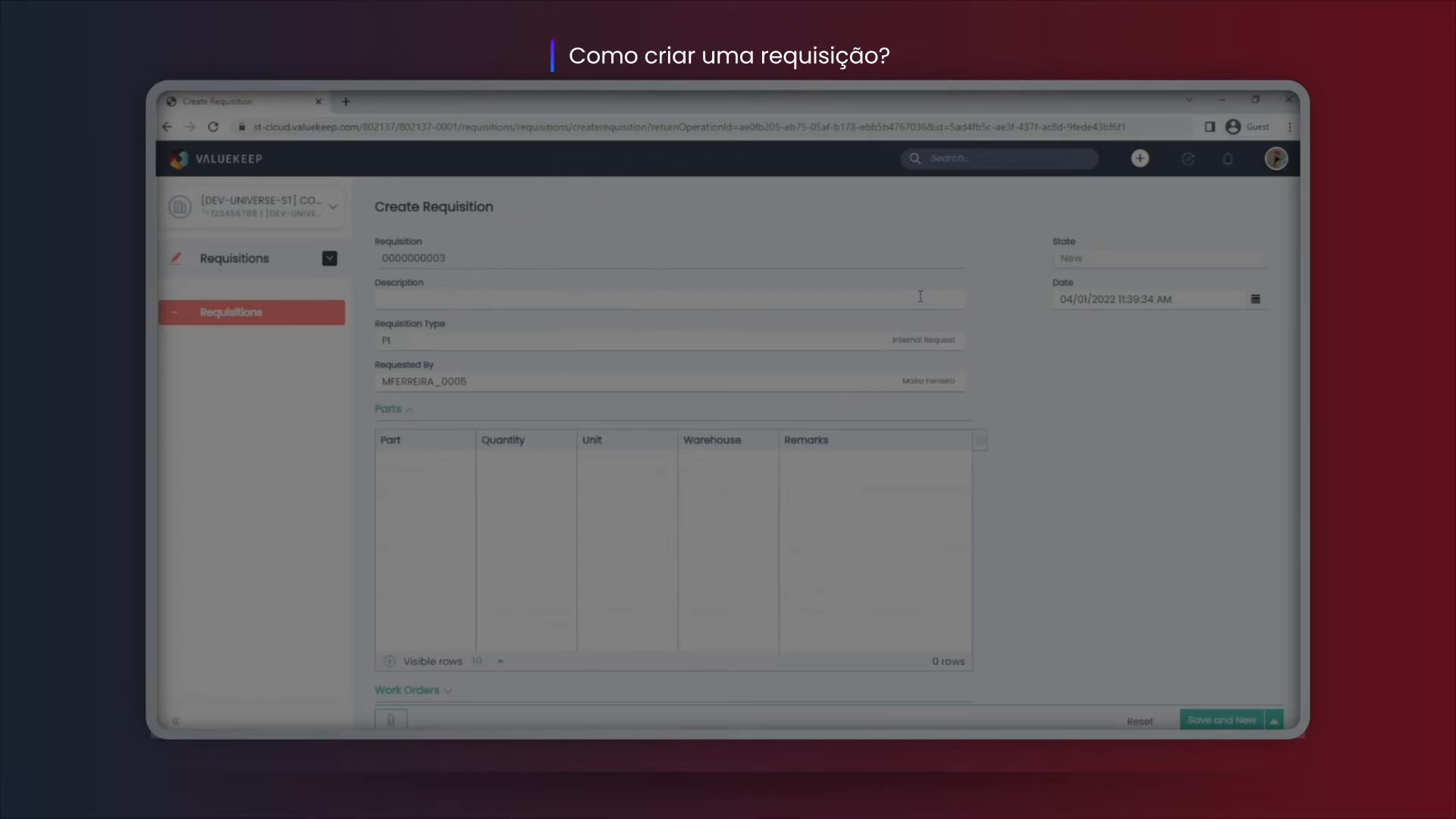
# - Enter "Requisition 2" as the requisition's description and set its type to SSI (Internal Requisition)
pyautogui.write('R')
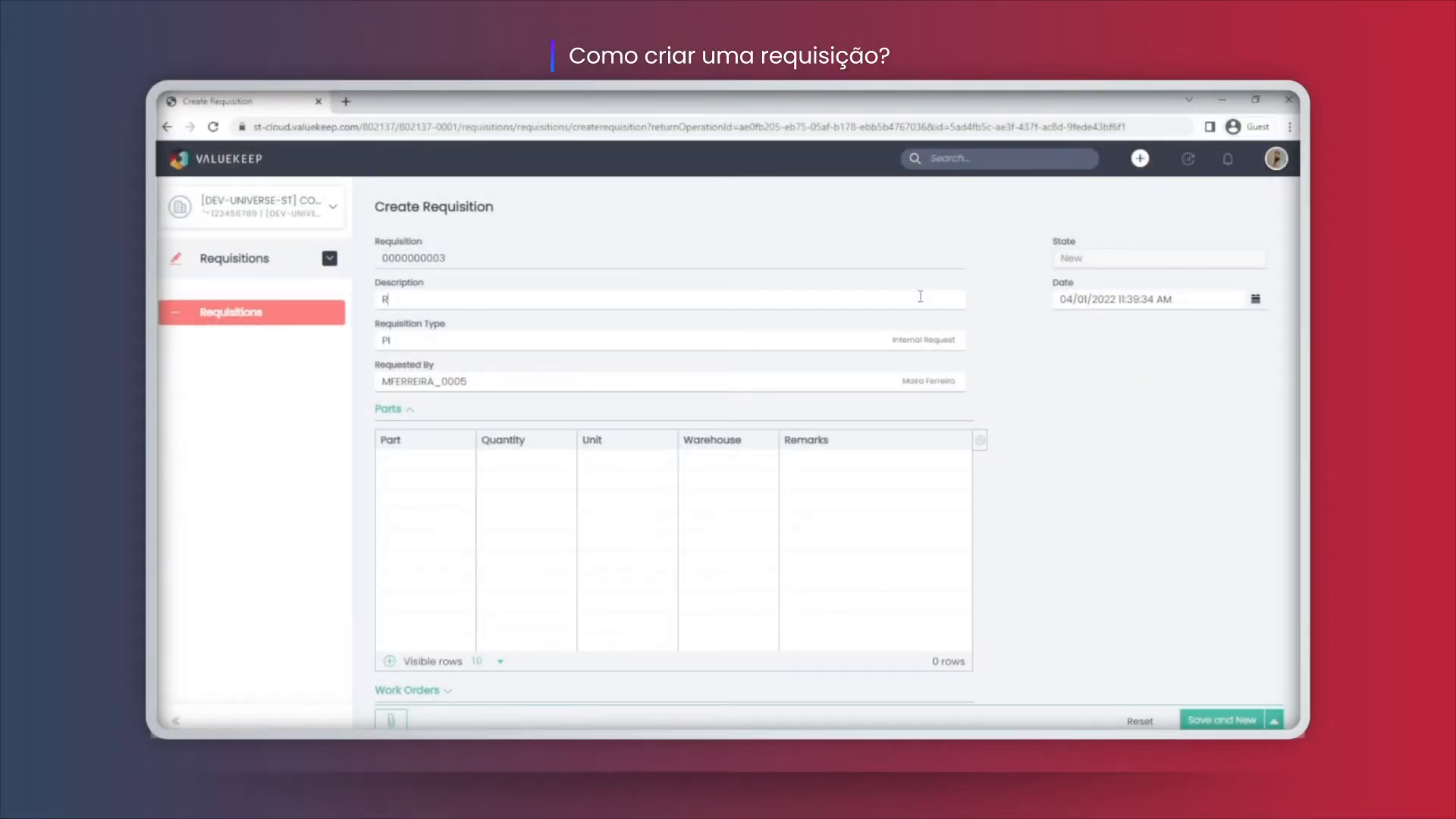
pyautogui.write('equisition 2')
pyautogui.click(886, 341)
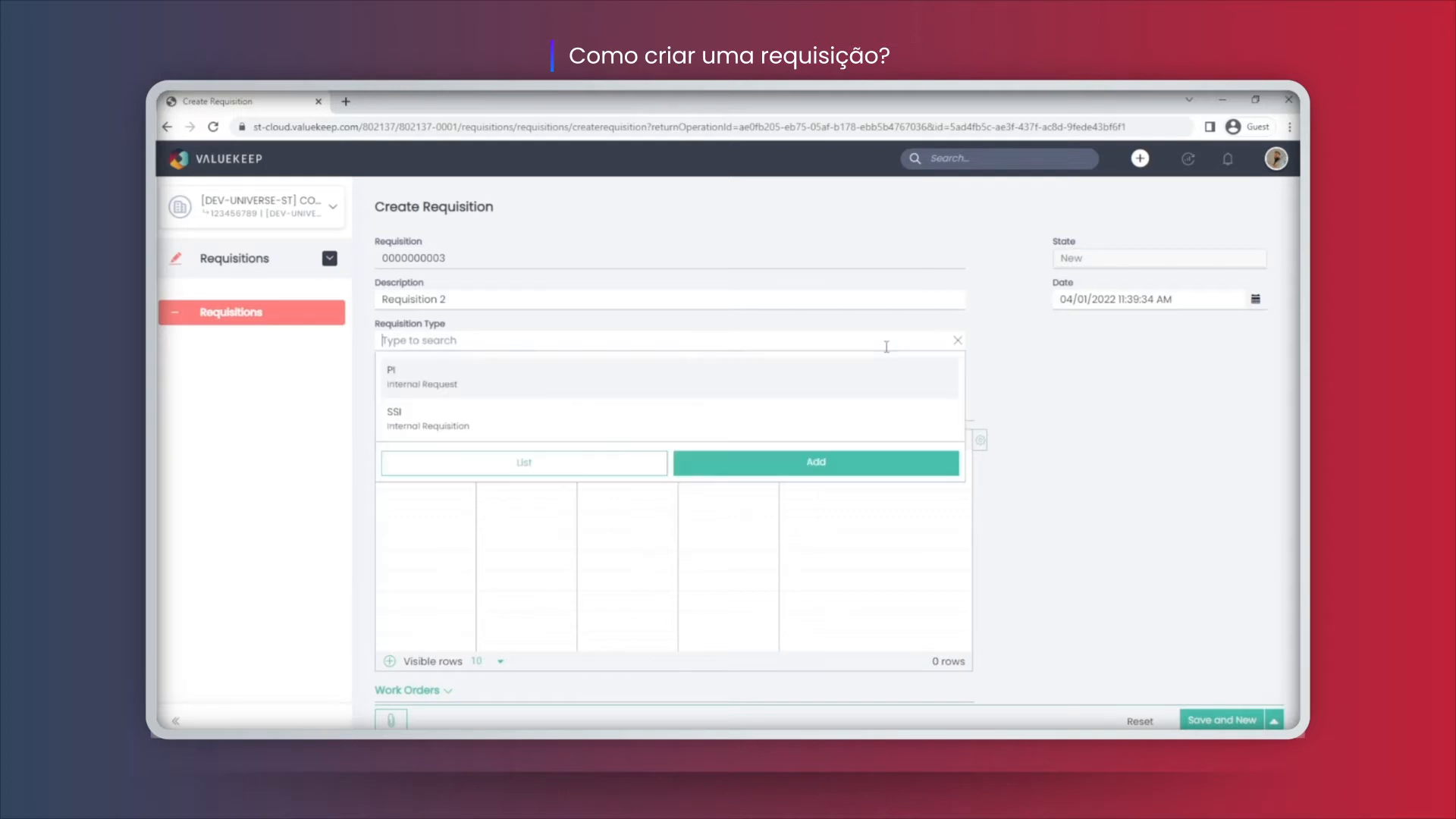
pyautogui.click(894, 422)
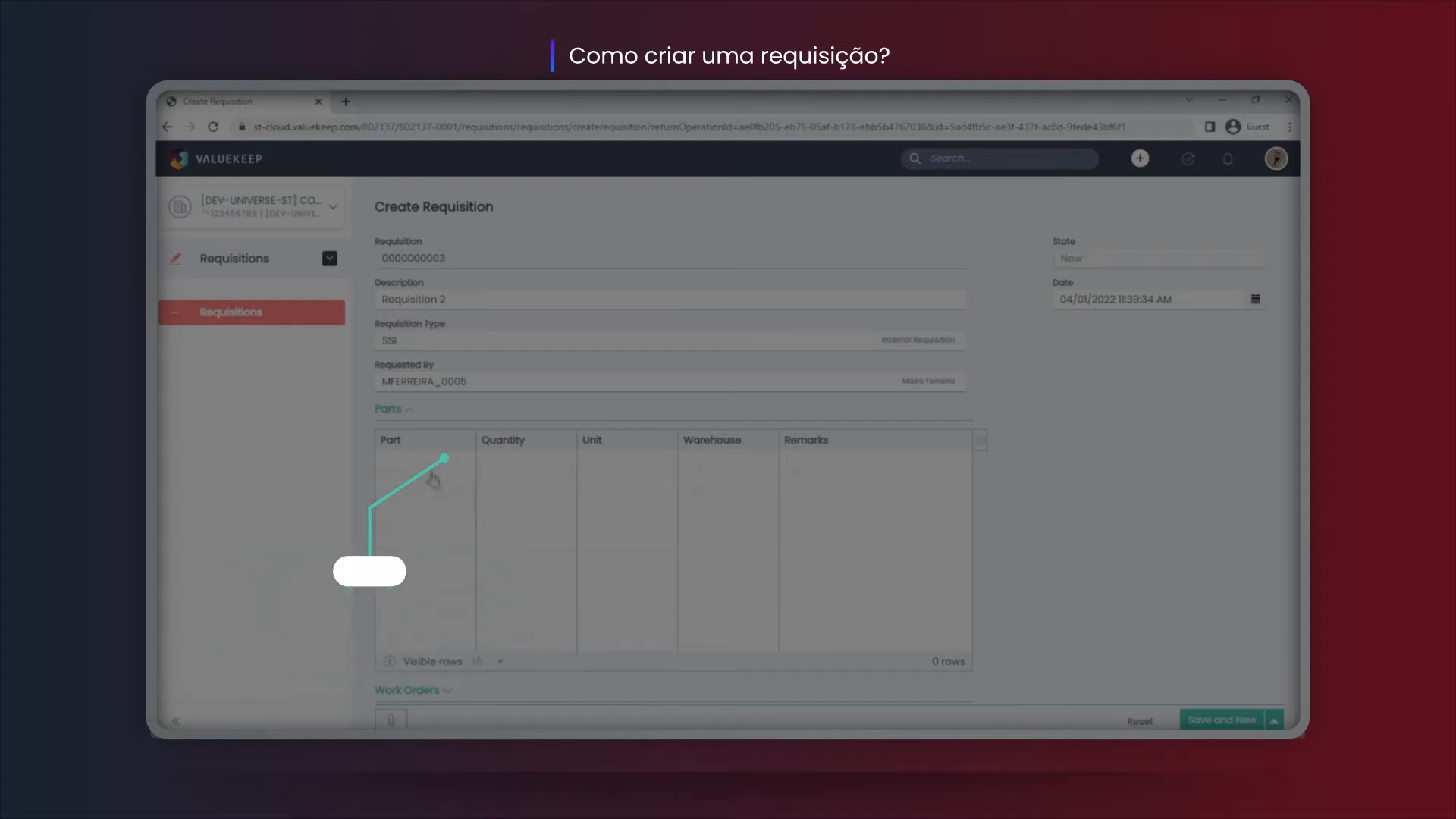
# - Add part 0001 (Oil) to the requisition with a quantity of 10
pyautogui.click(431, 460)
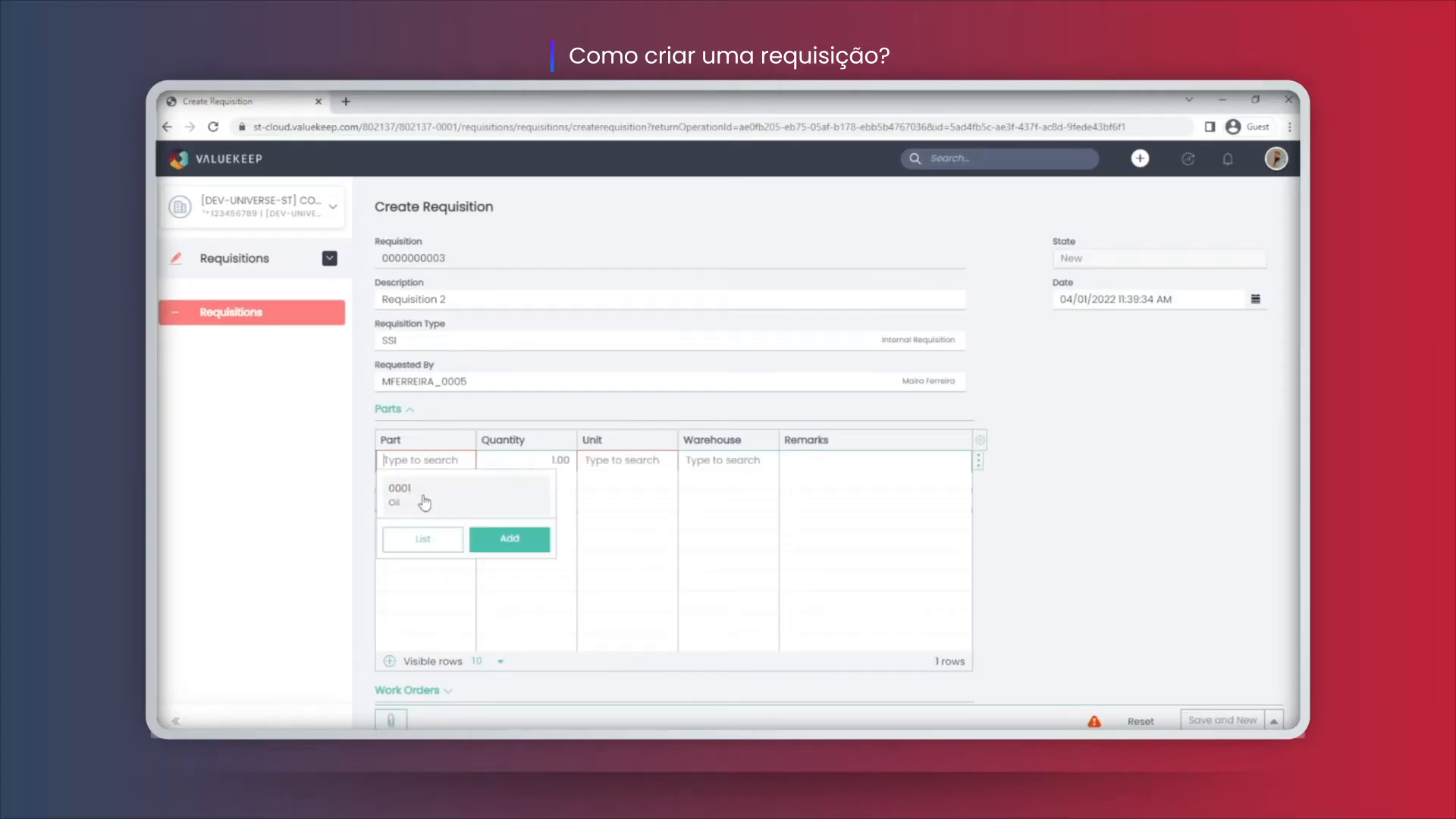
pyautogui.click(424, 500)
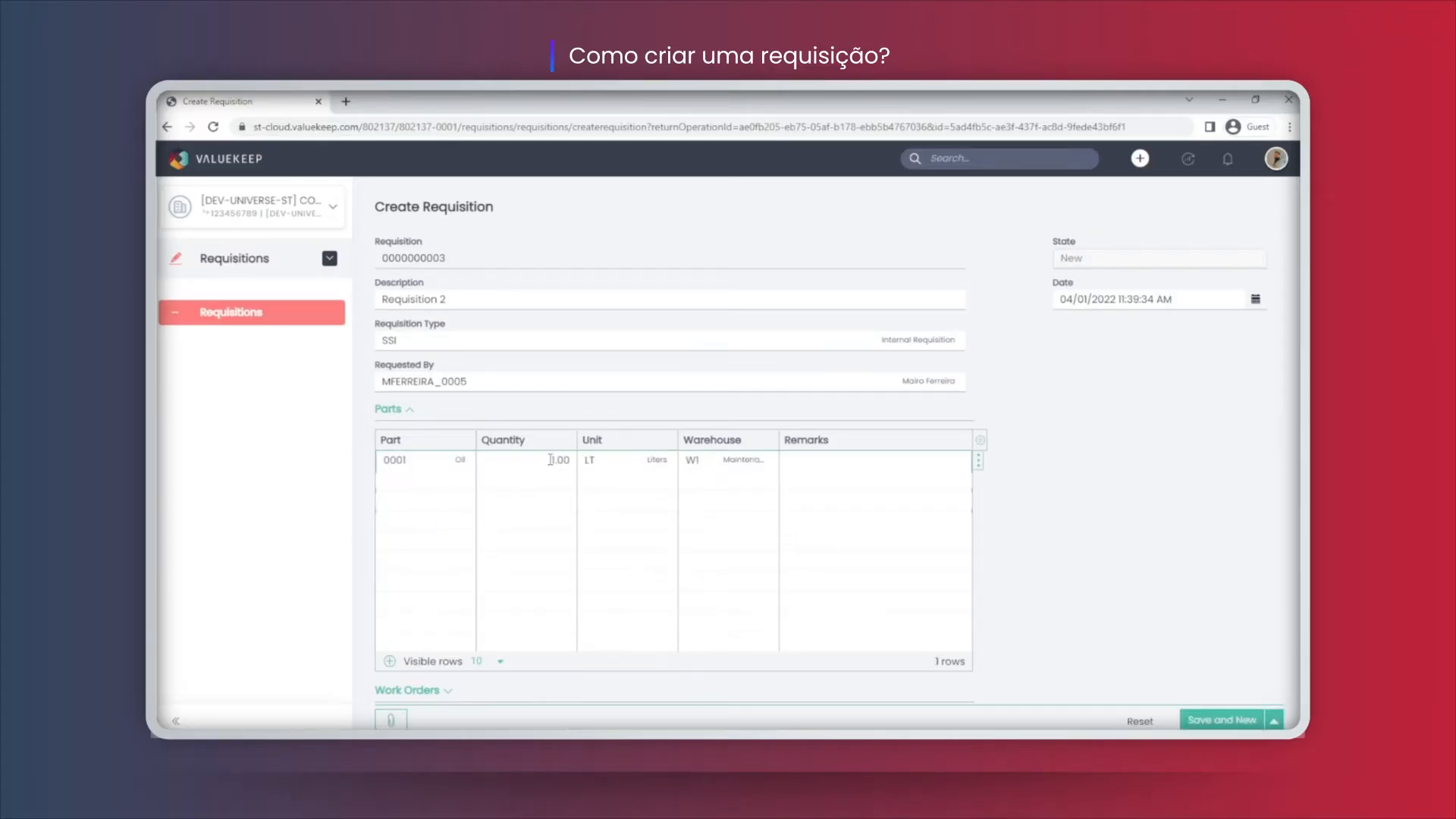
pyautogui.write('0')
# - Collapse the parts section and link the in-progress "Check all locks" work order to the requisition
pyautogui.click(406, 412)
pyautogui.click(421, 433)
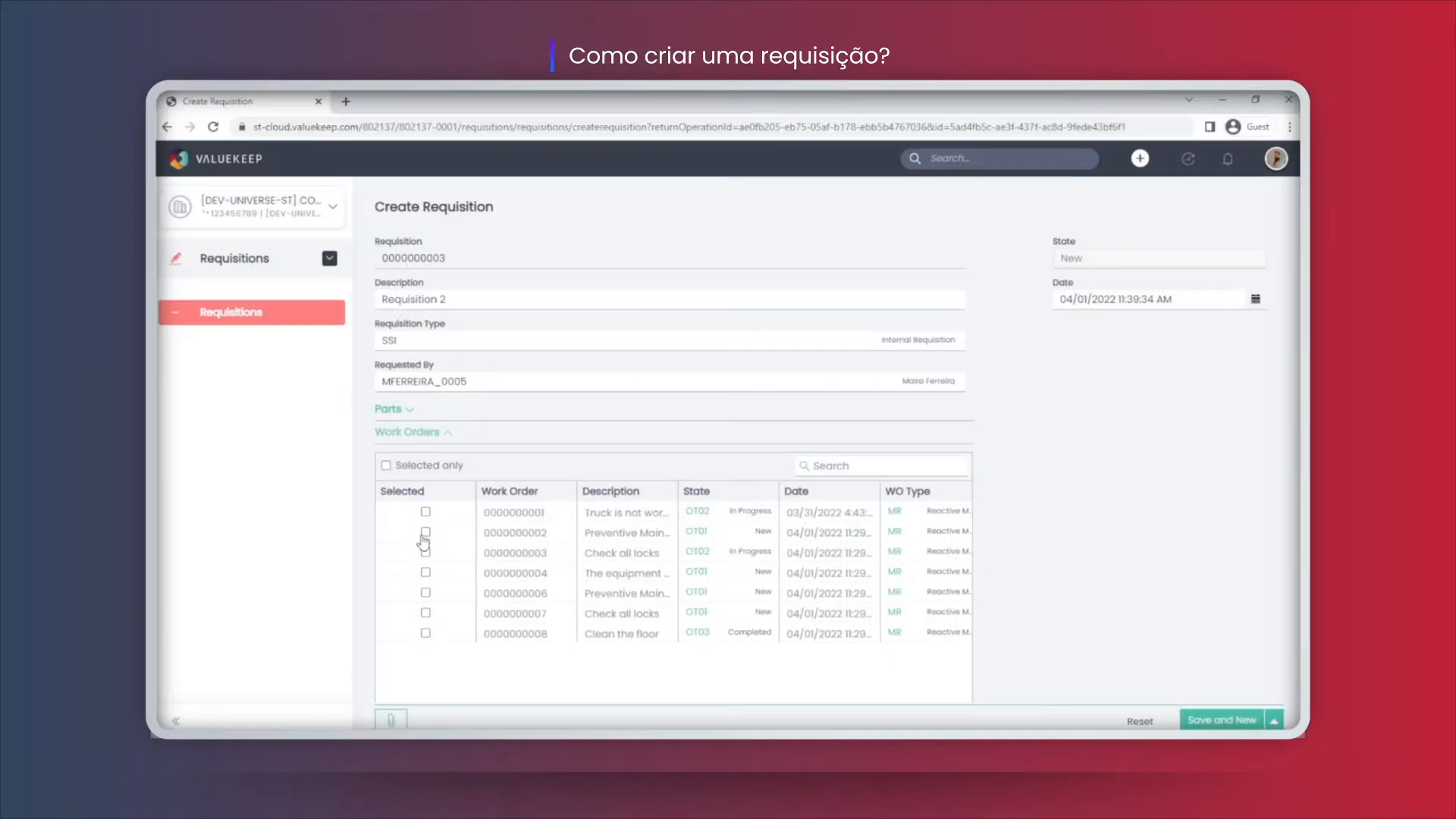
pyautogui.click(425, 553)
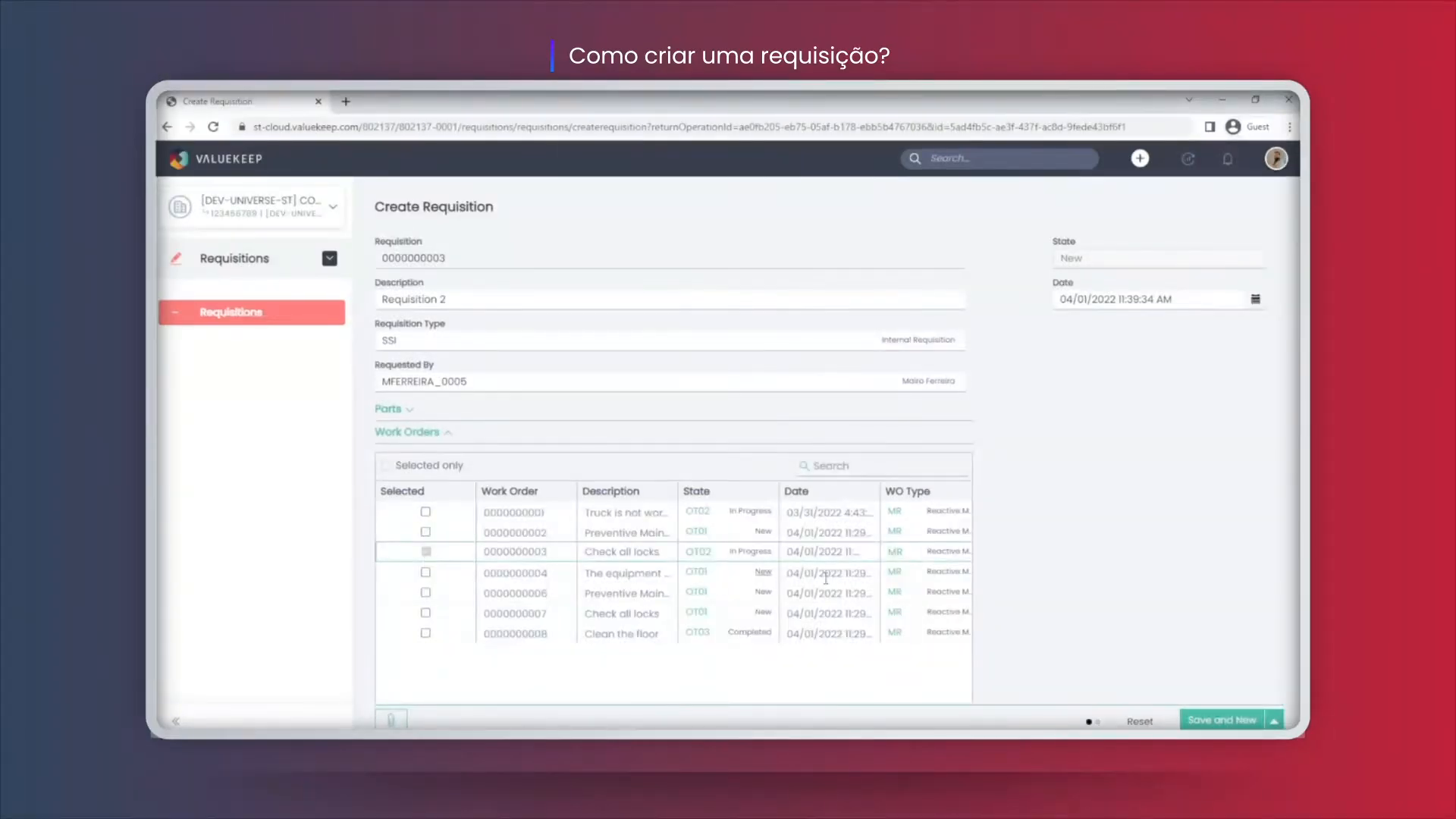
# - Save the requisition without starting another one and set its state to Approved
pyautogui.click(1274, 721)
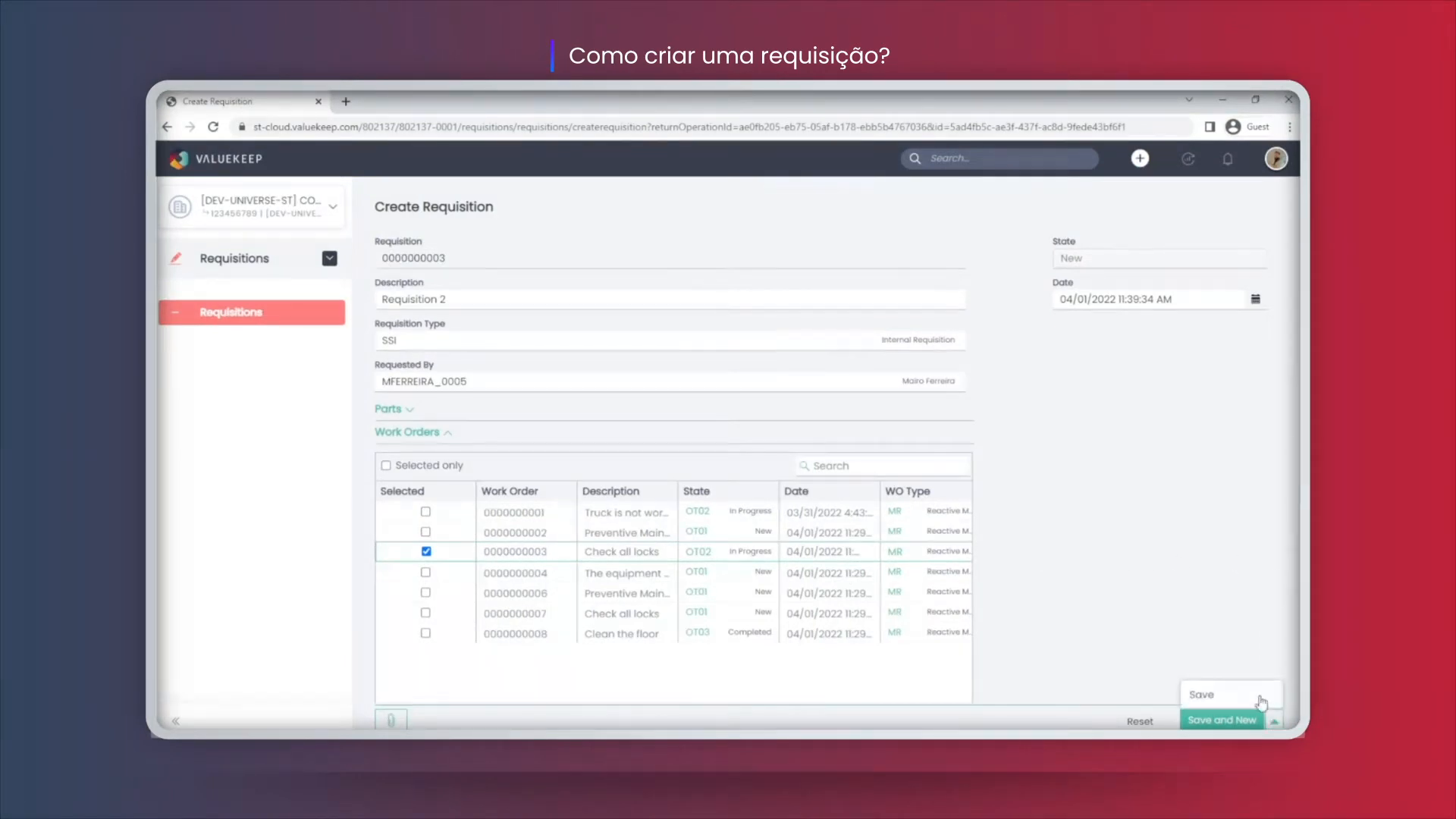
pyautogui.click(1261, 695)
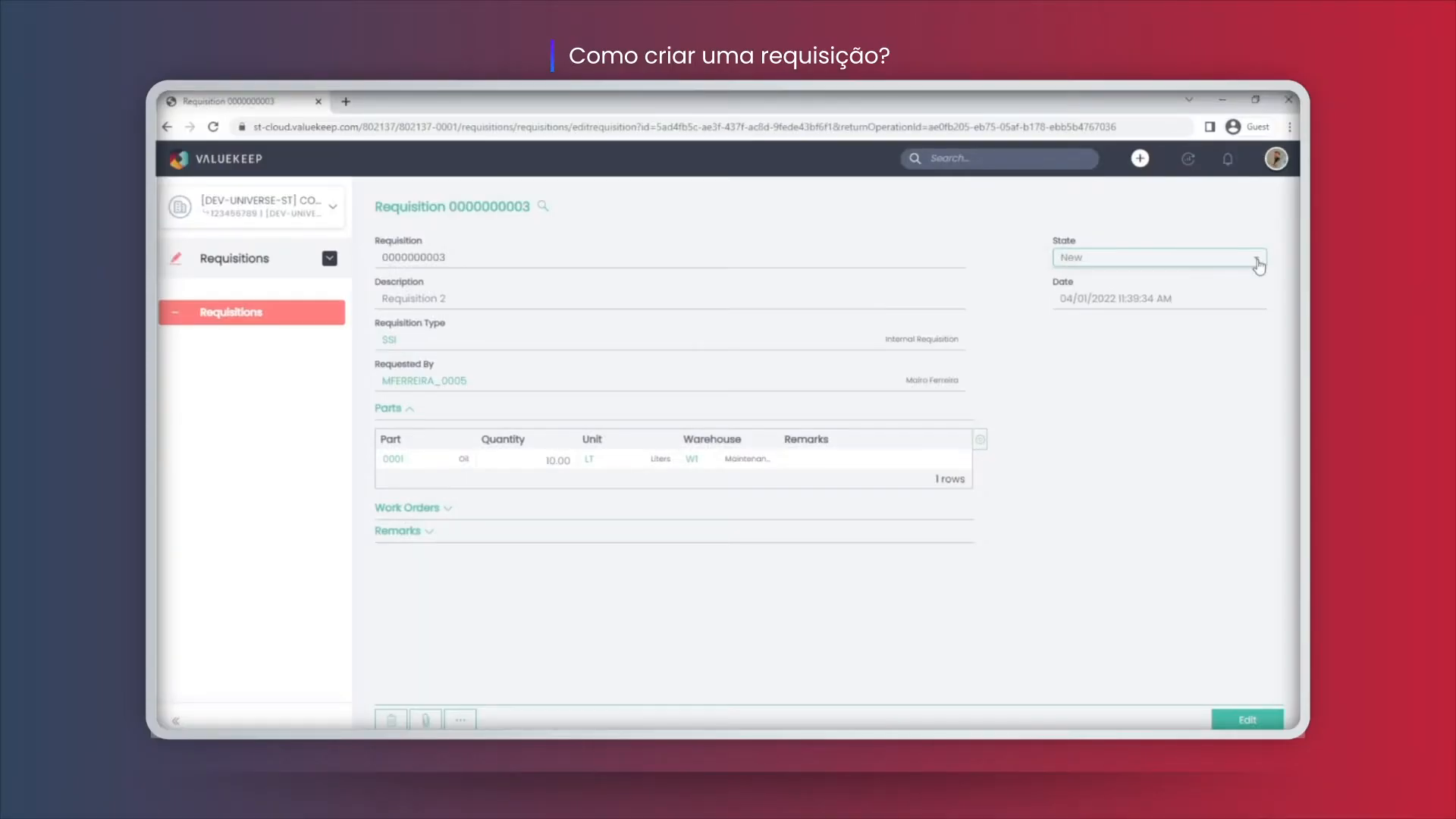
pyautogui.click(1258, 264)
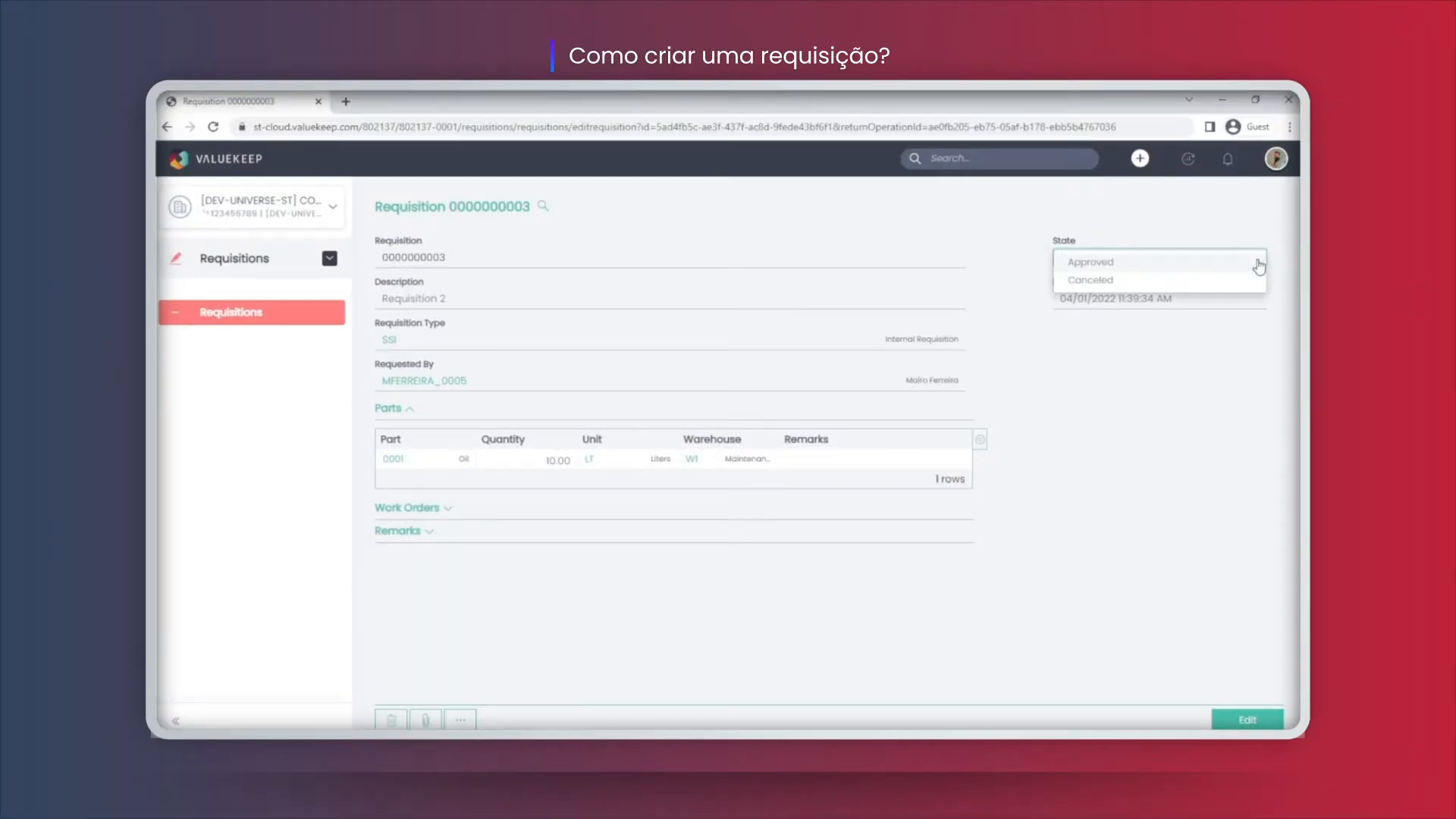
pyautogui.click(1259, 265)
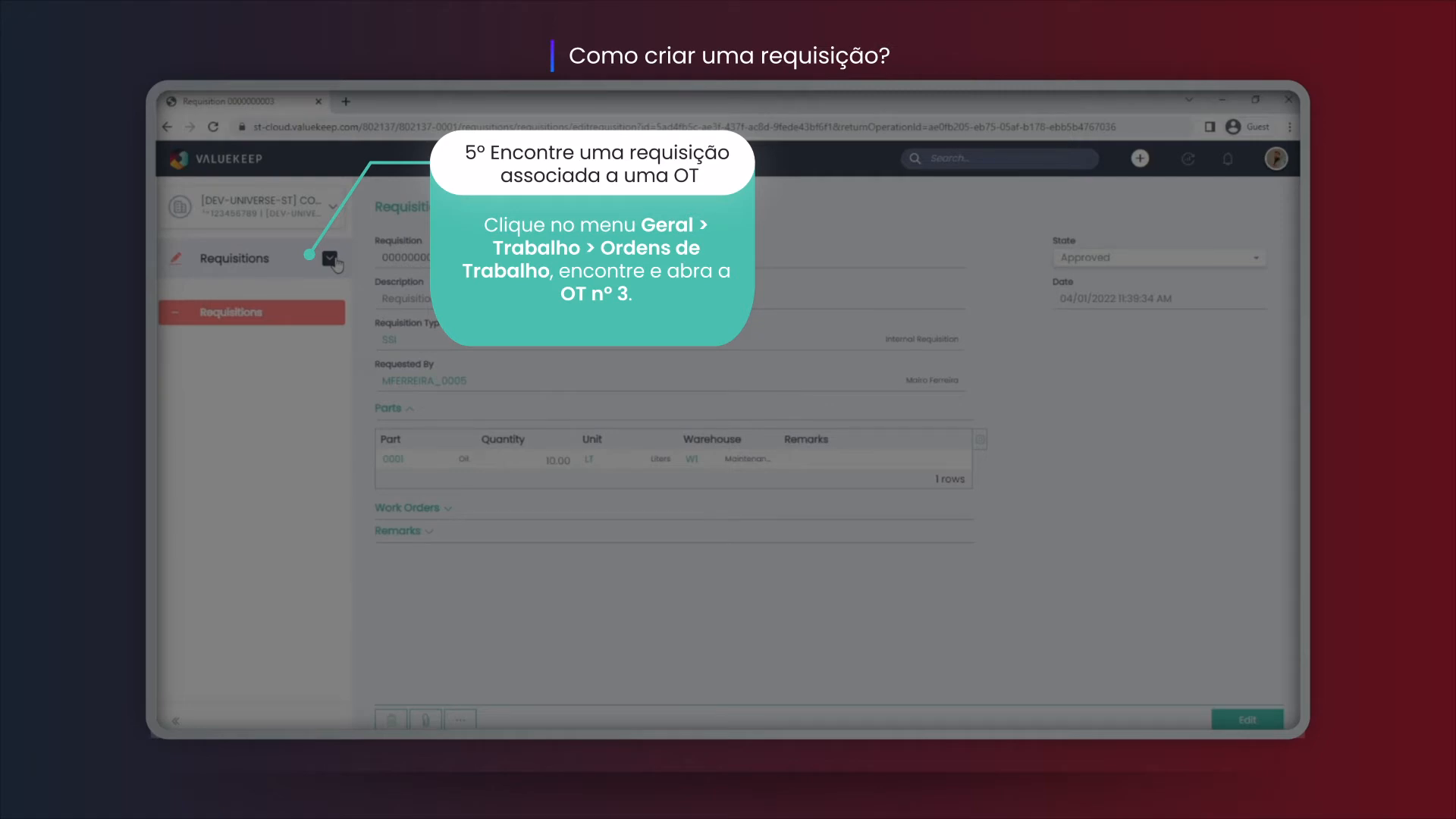
# - Go to the work orders list and open the in-progress "Check all locks" work order for Blue Thing Building
pyautogui.click(329, 260)
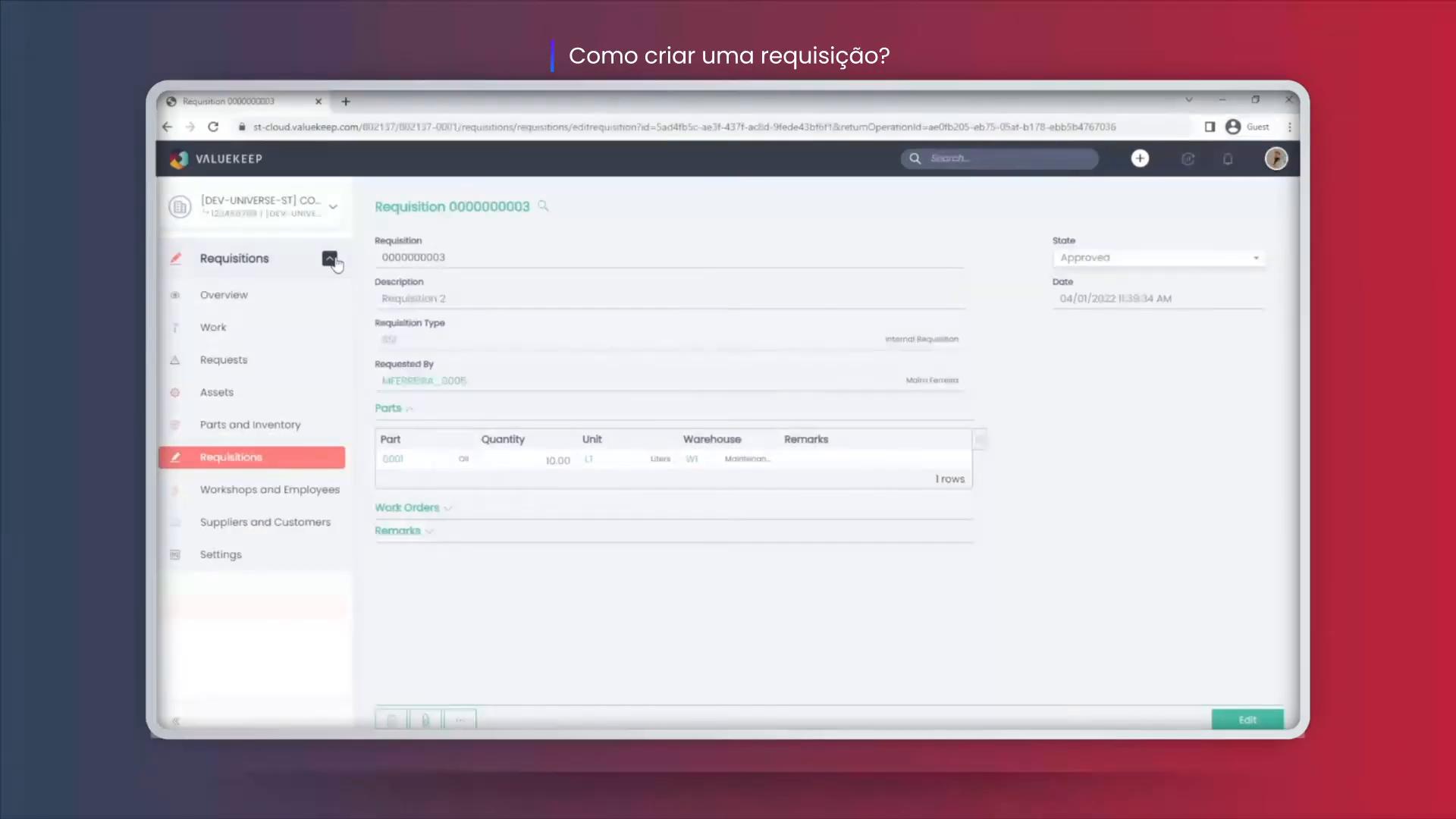
pyautogui.click(333, 330)
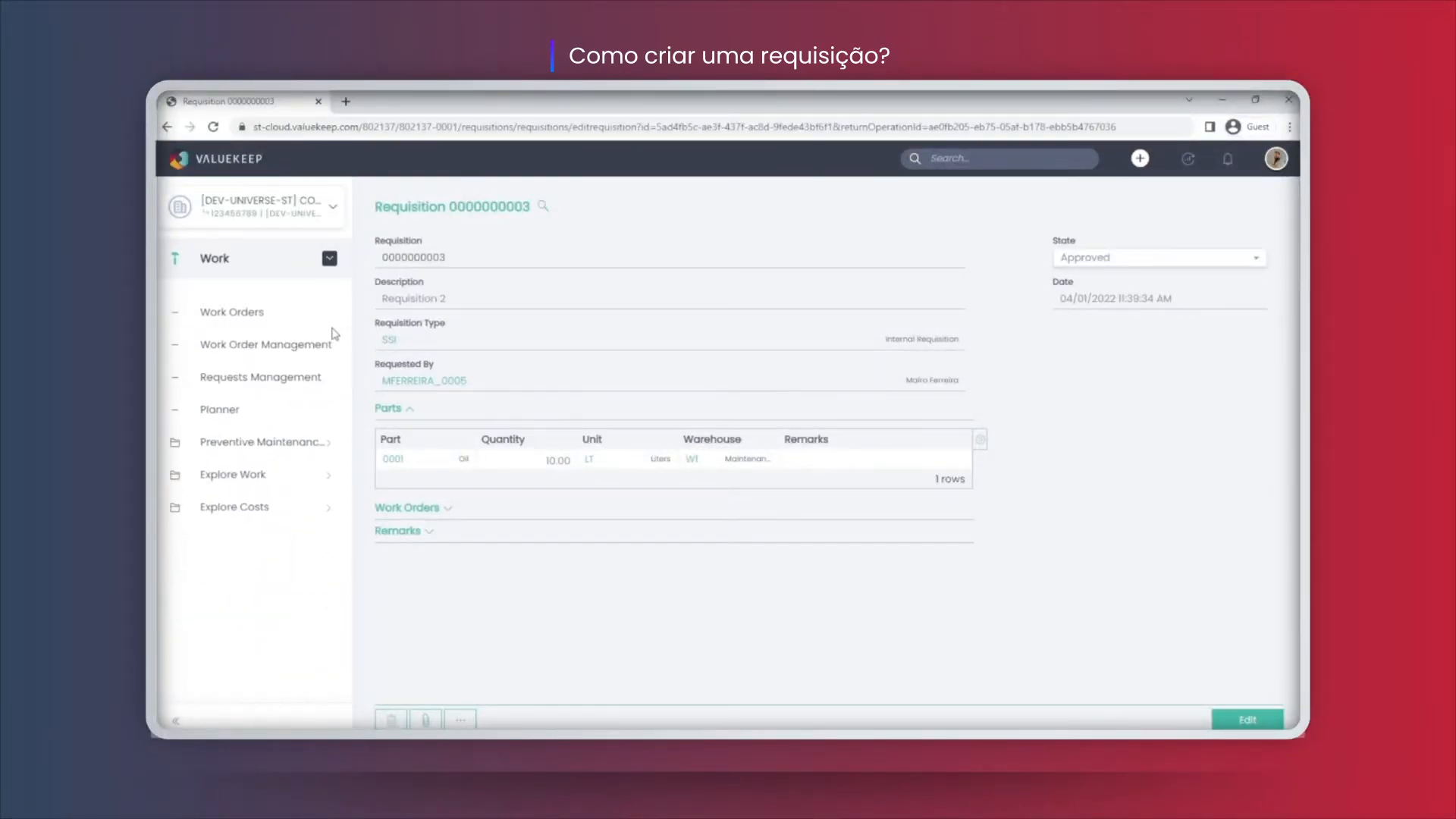
pyautogui.click(331, 321)
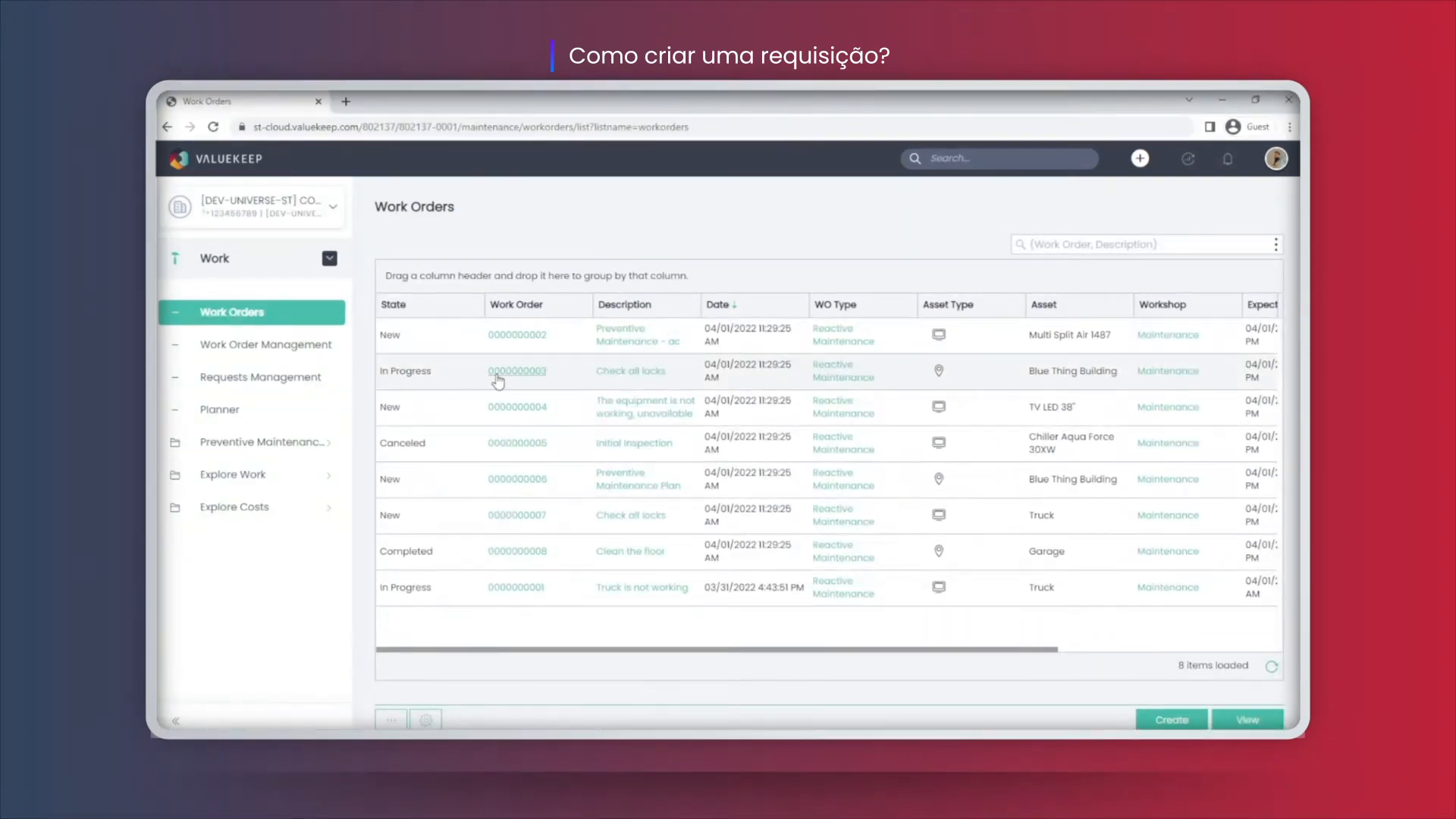
pyautogui.click(499, 374)
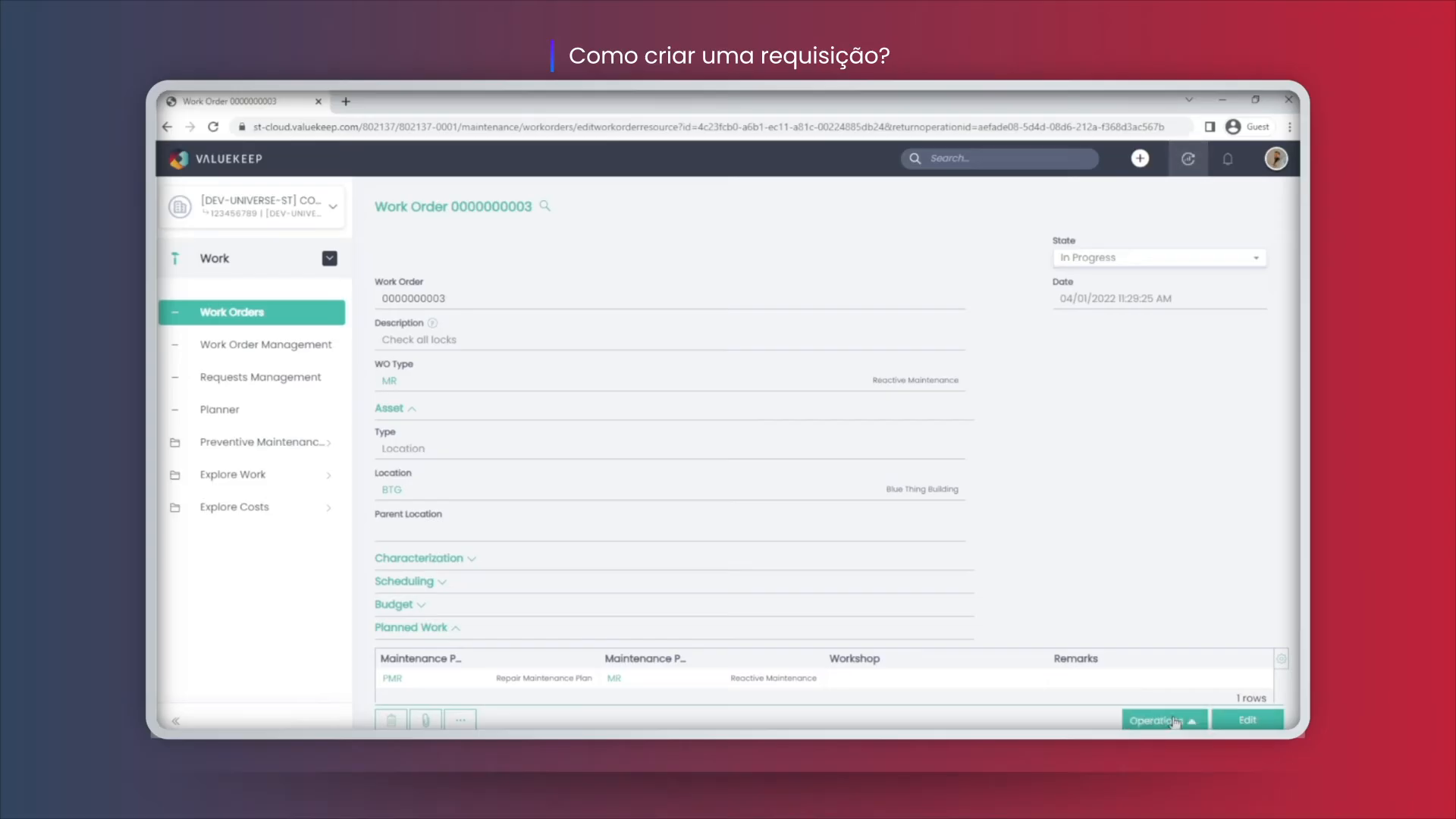
# - View the requisitions associated with the work order and return to its record
pyautogui.click(1174, 722)
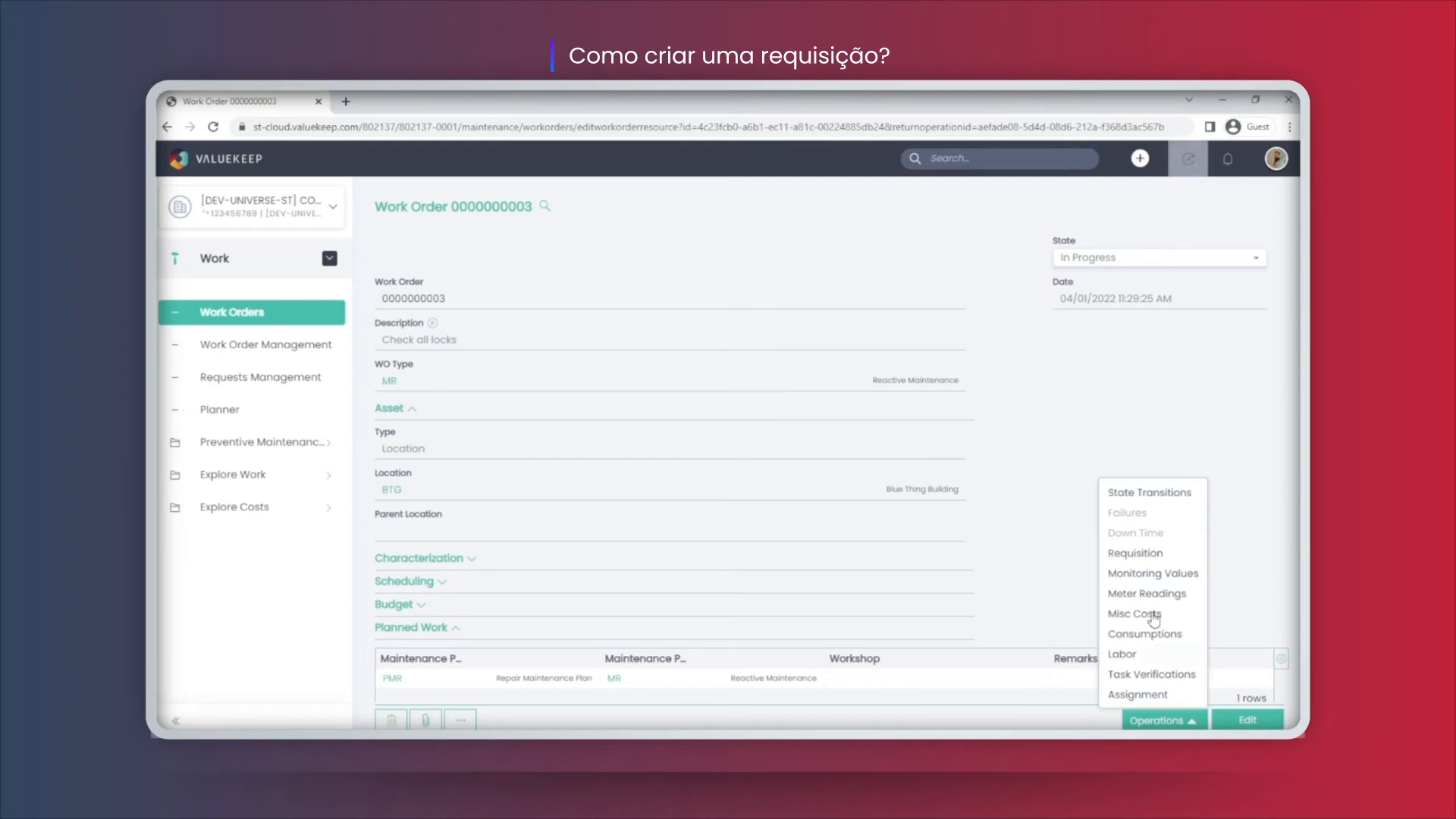
pyautogui.click(1135, 554)
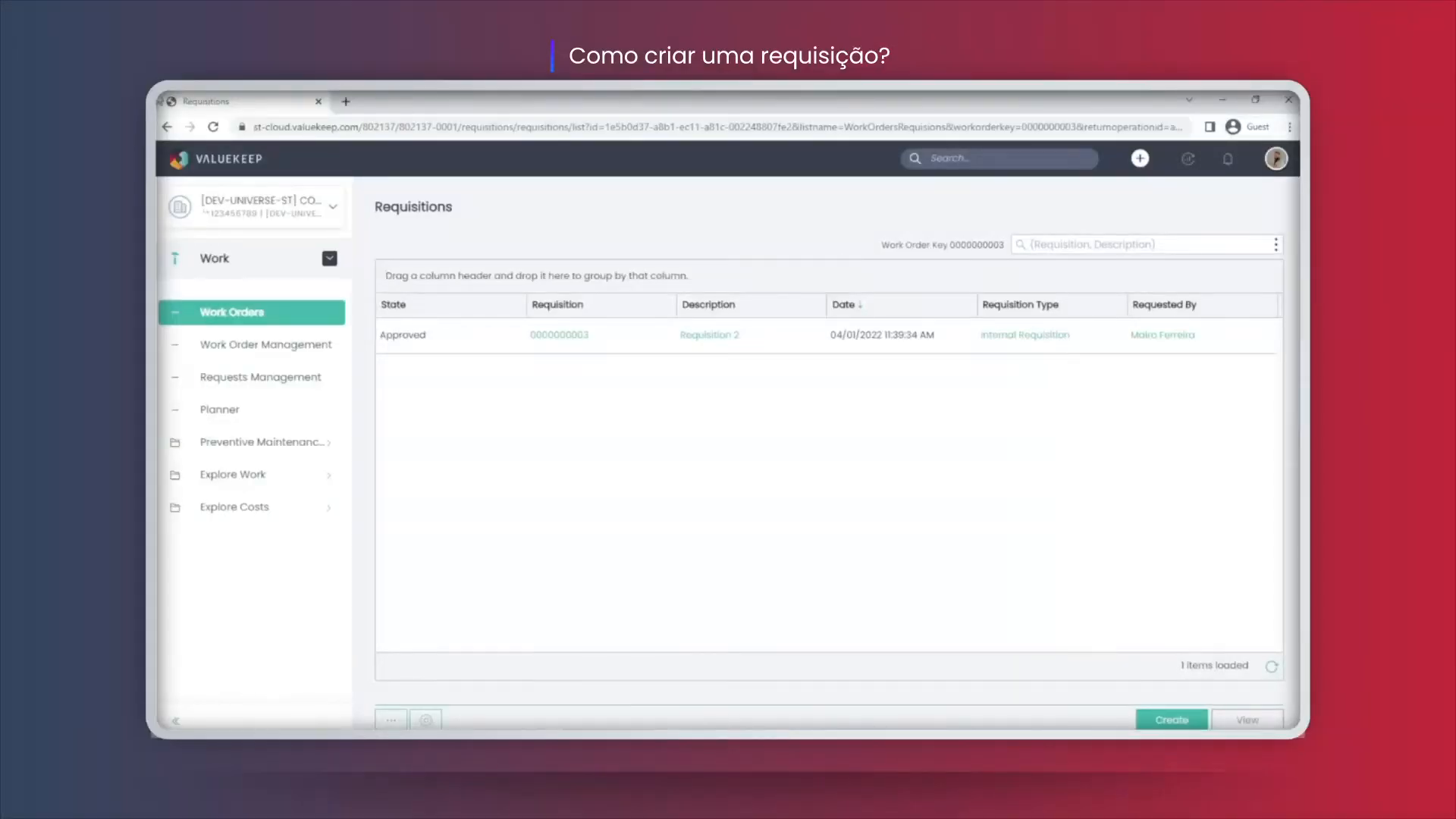
pyautogui.click(166, 127)
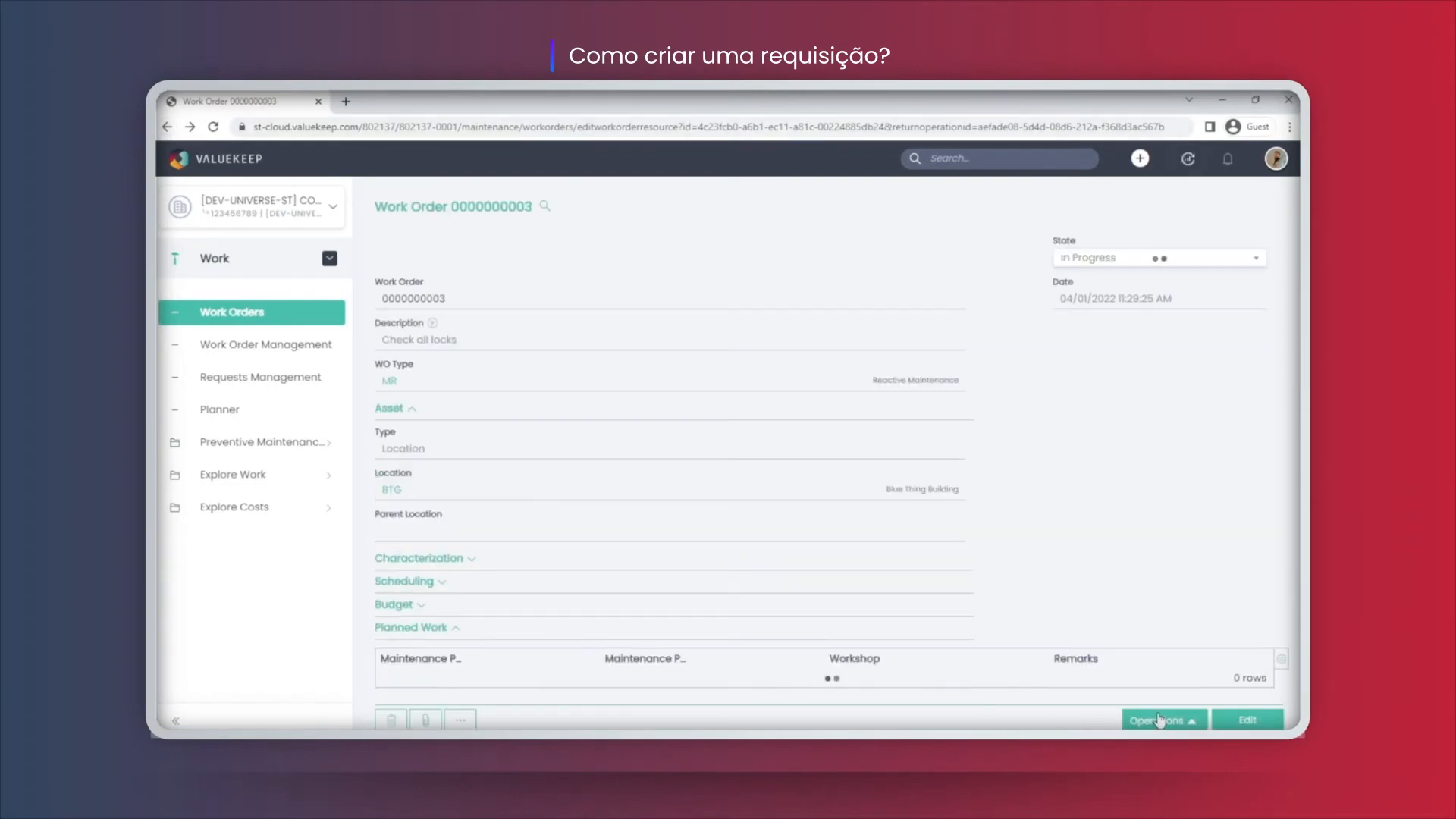
# - Create a consumption report for the work order by copying the 0001 Oil line from its requisition
pyautogui.click(1158, 721)
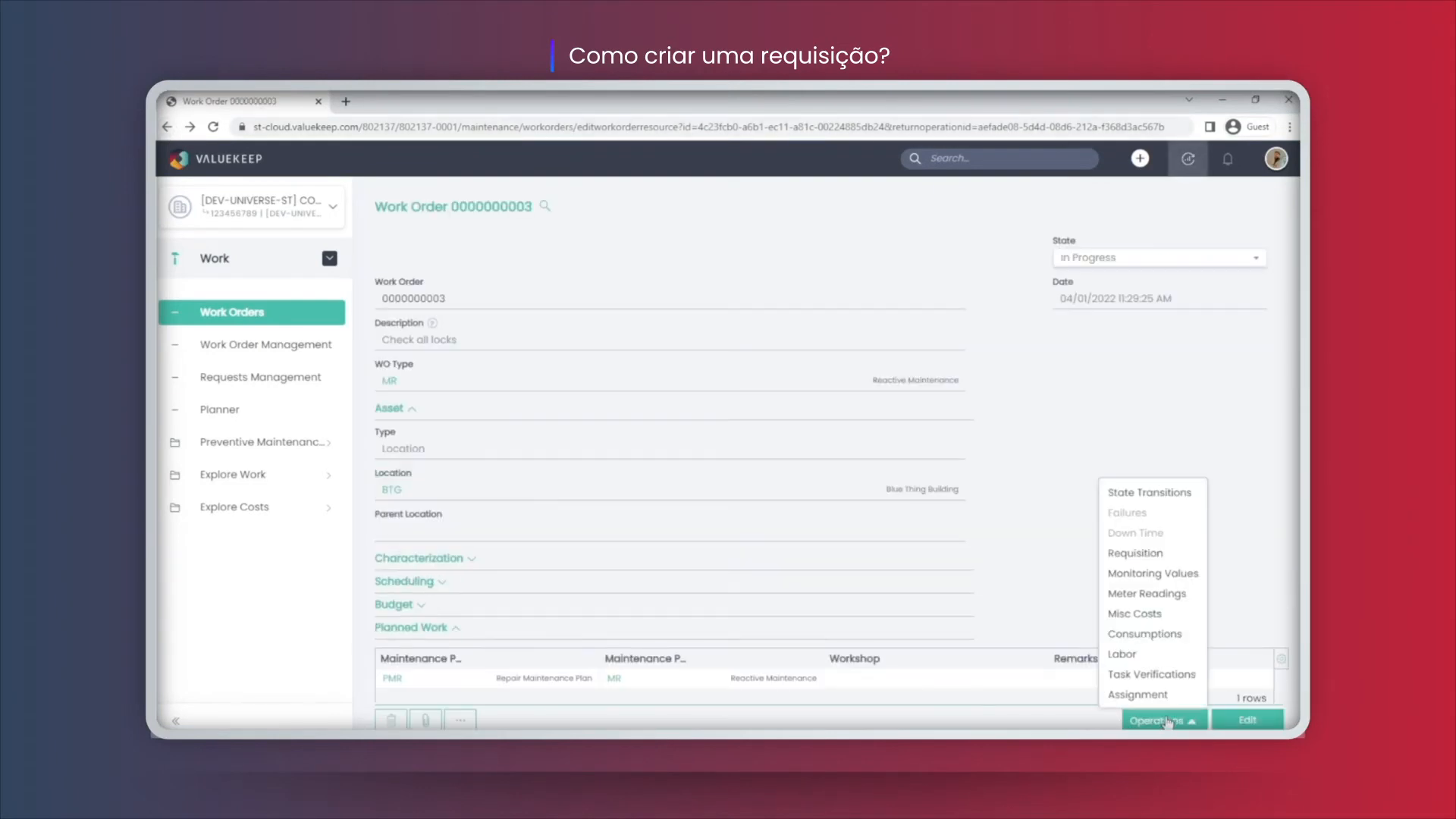
pyautogui.click(1161, 639)
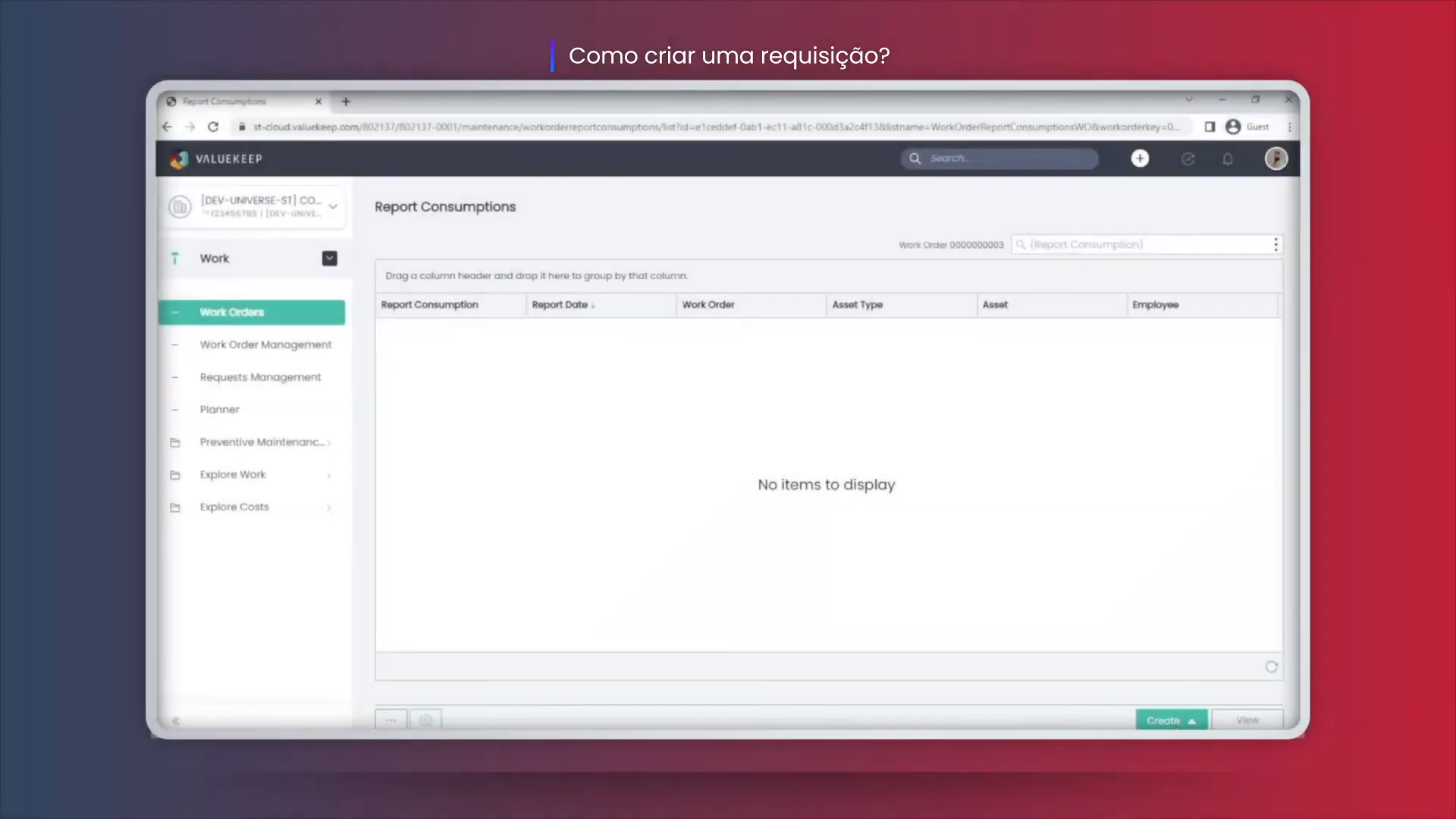
pyautogui.click(1176, 725)
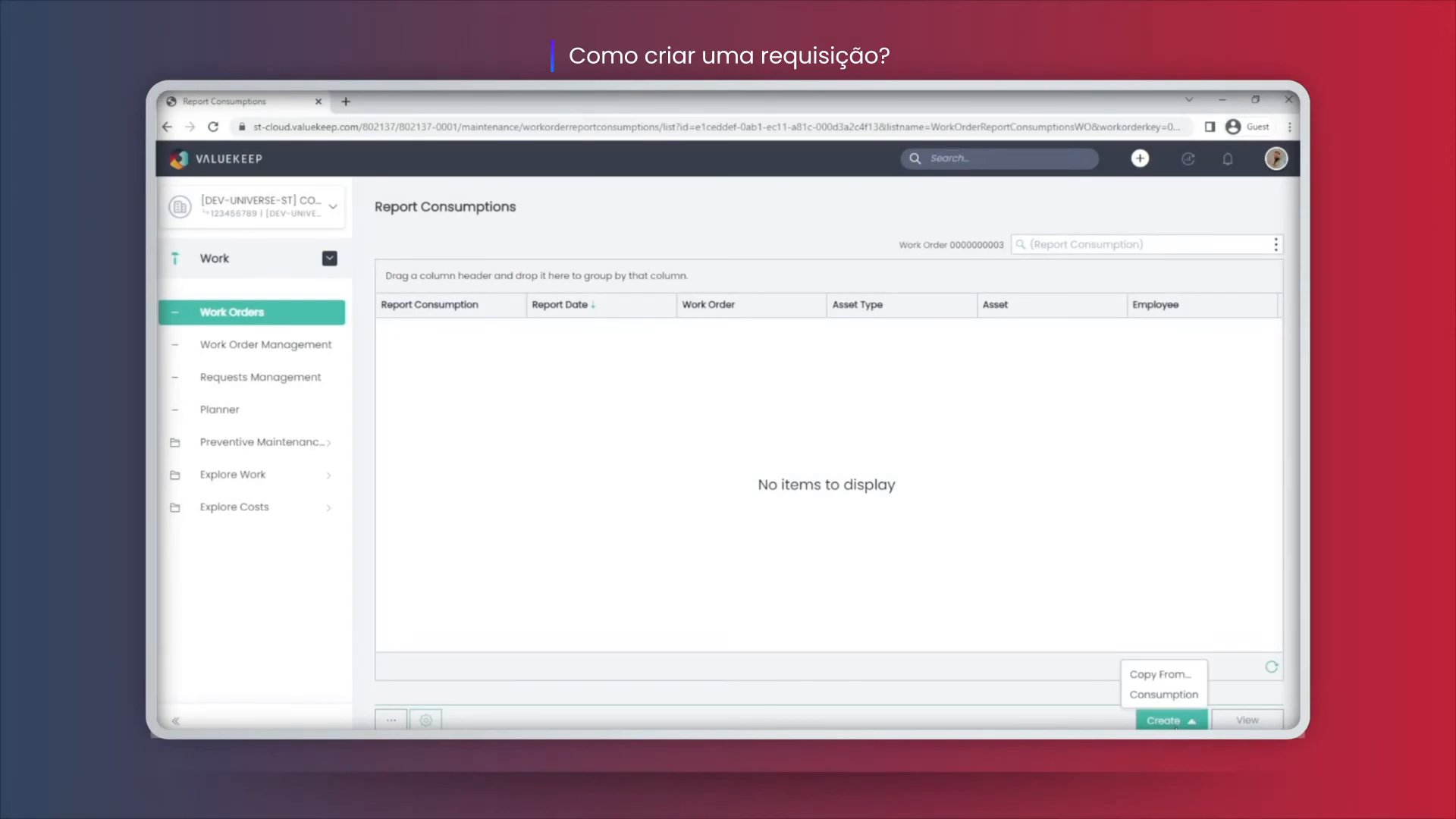
pyautogui.click(1175, 679)
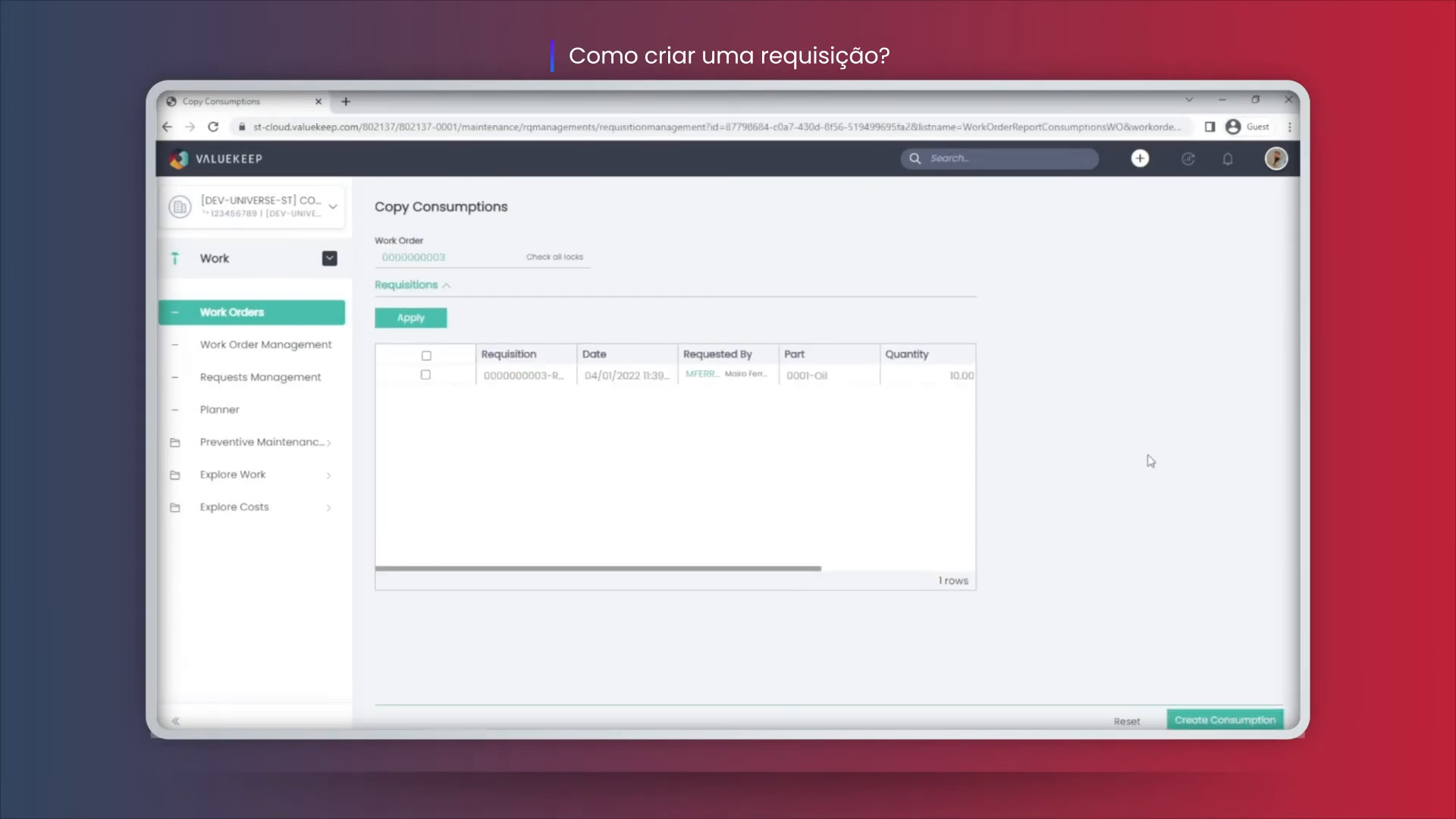
pyautogui.click(425, 375)
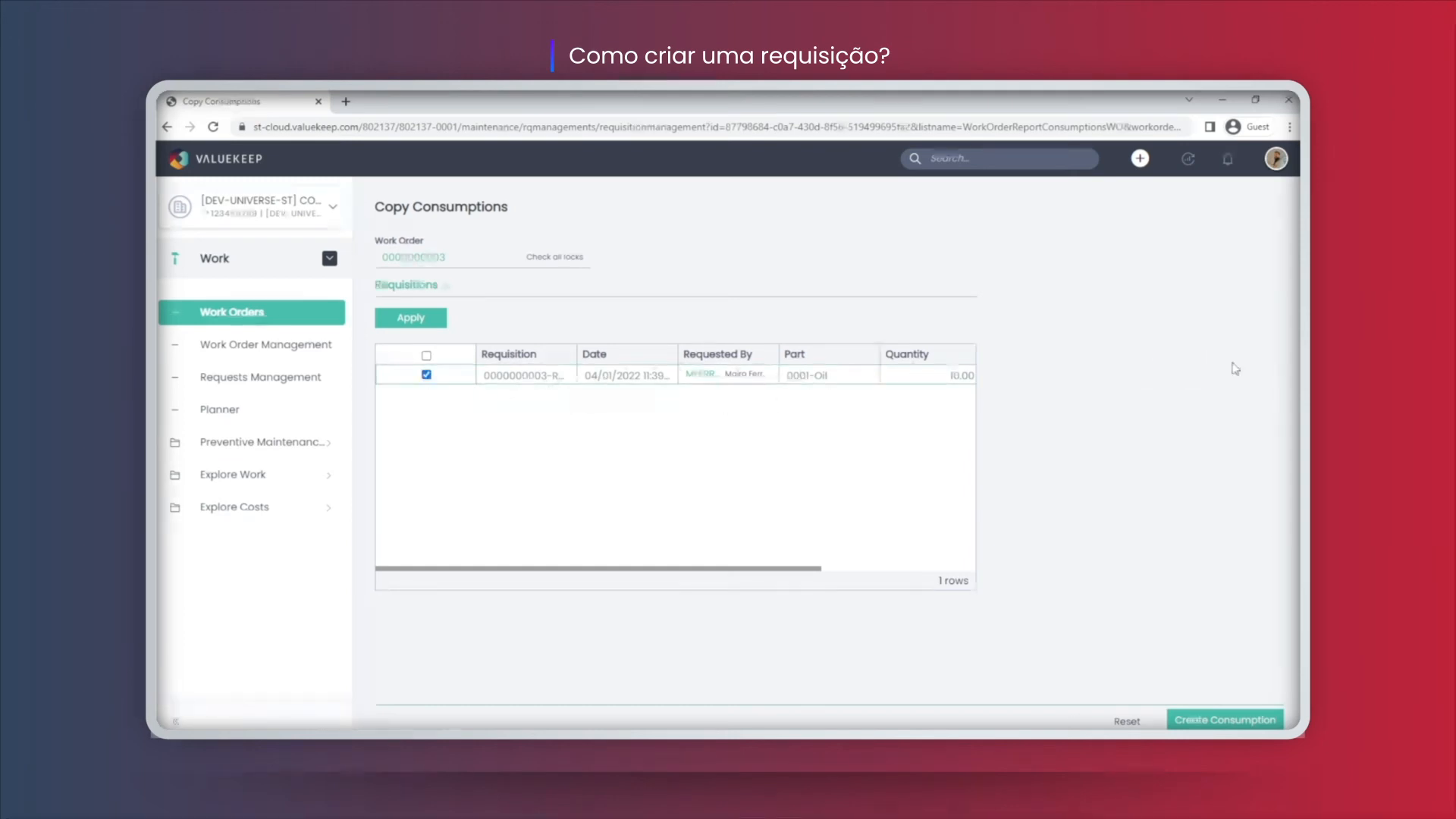
pyautogui.click(1230, 727)
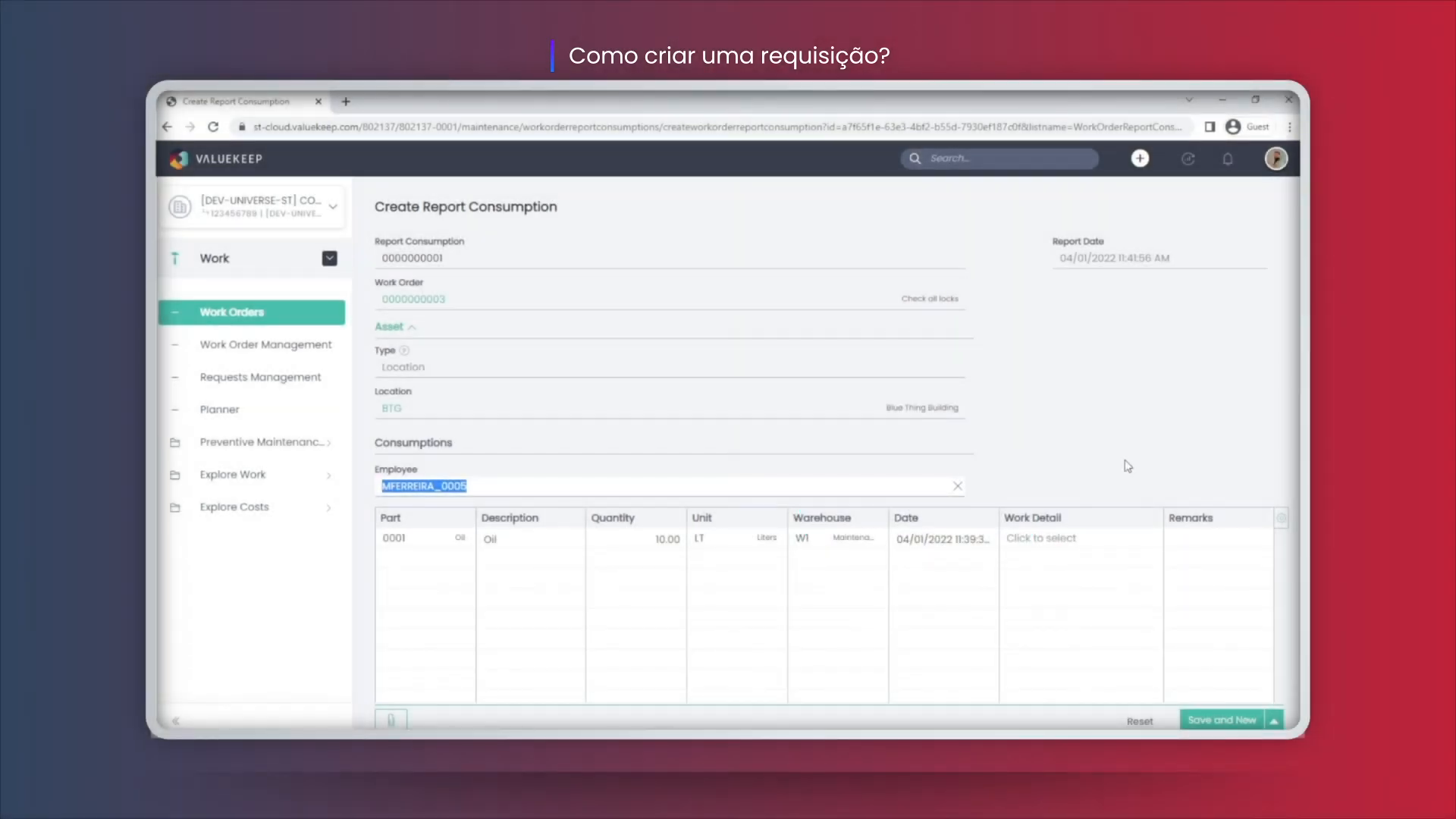
# - Set the consumed quantity of oil to 2 and save the consumption report
pyautogui.scroll(-2, 1125, 465)
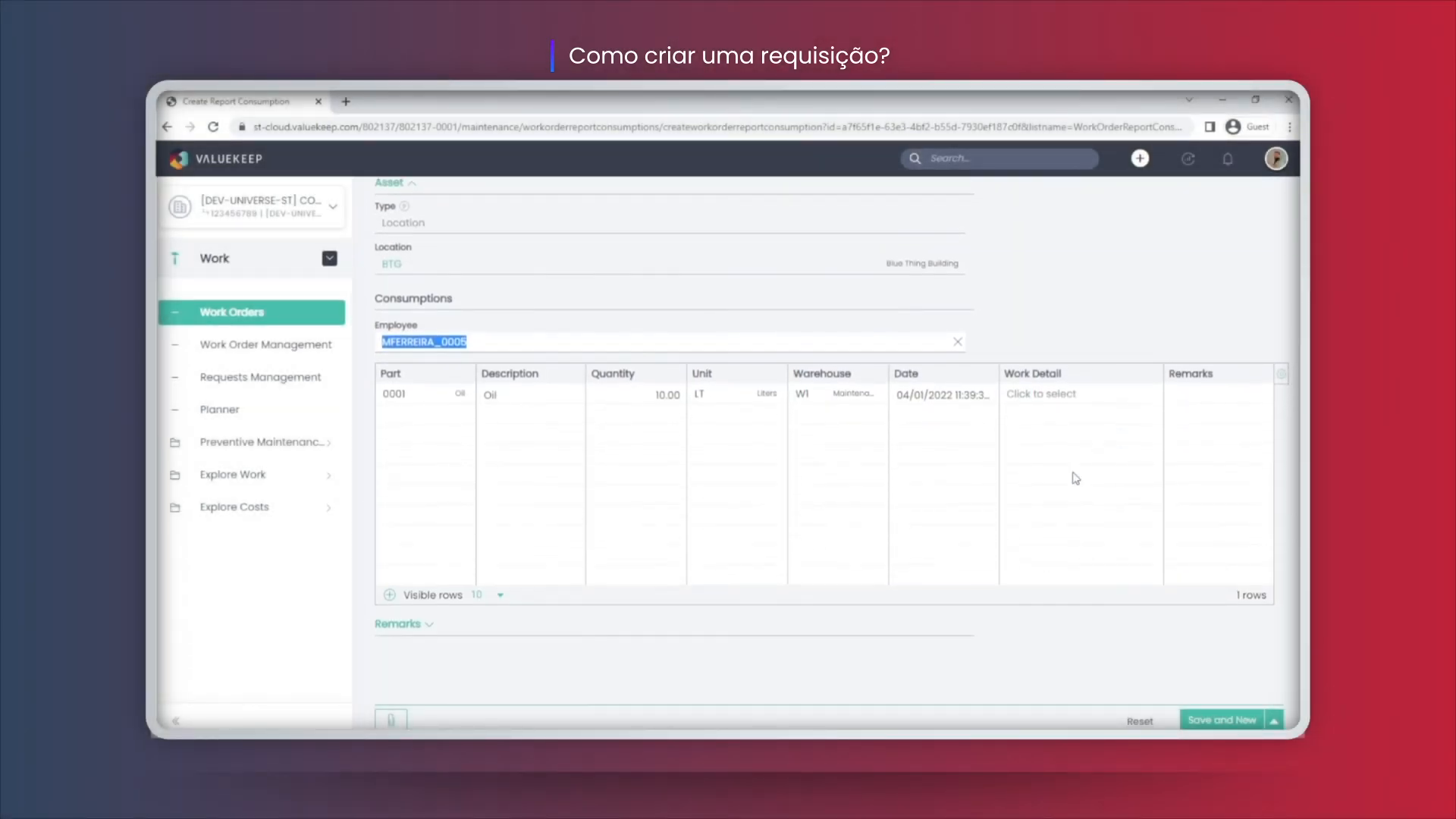
pyautogui.click(660, 394)
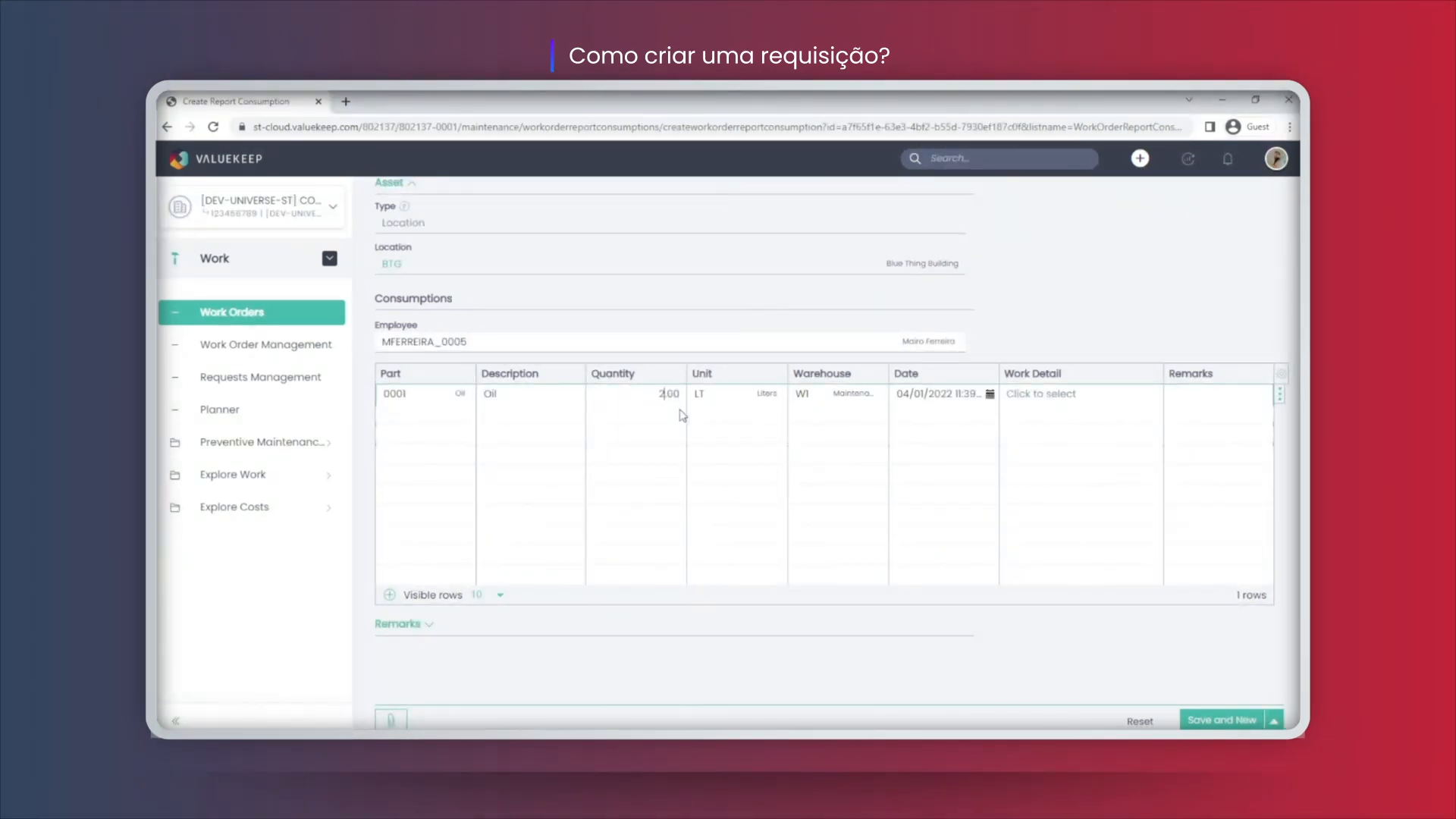
pyautogui.click(1279, 724)
pyautogui.click(1198, 692)
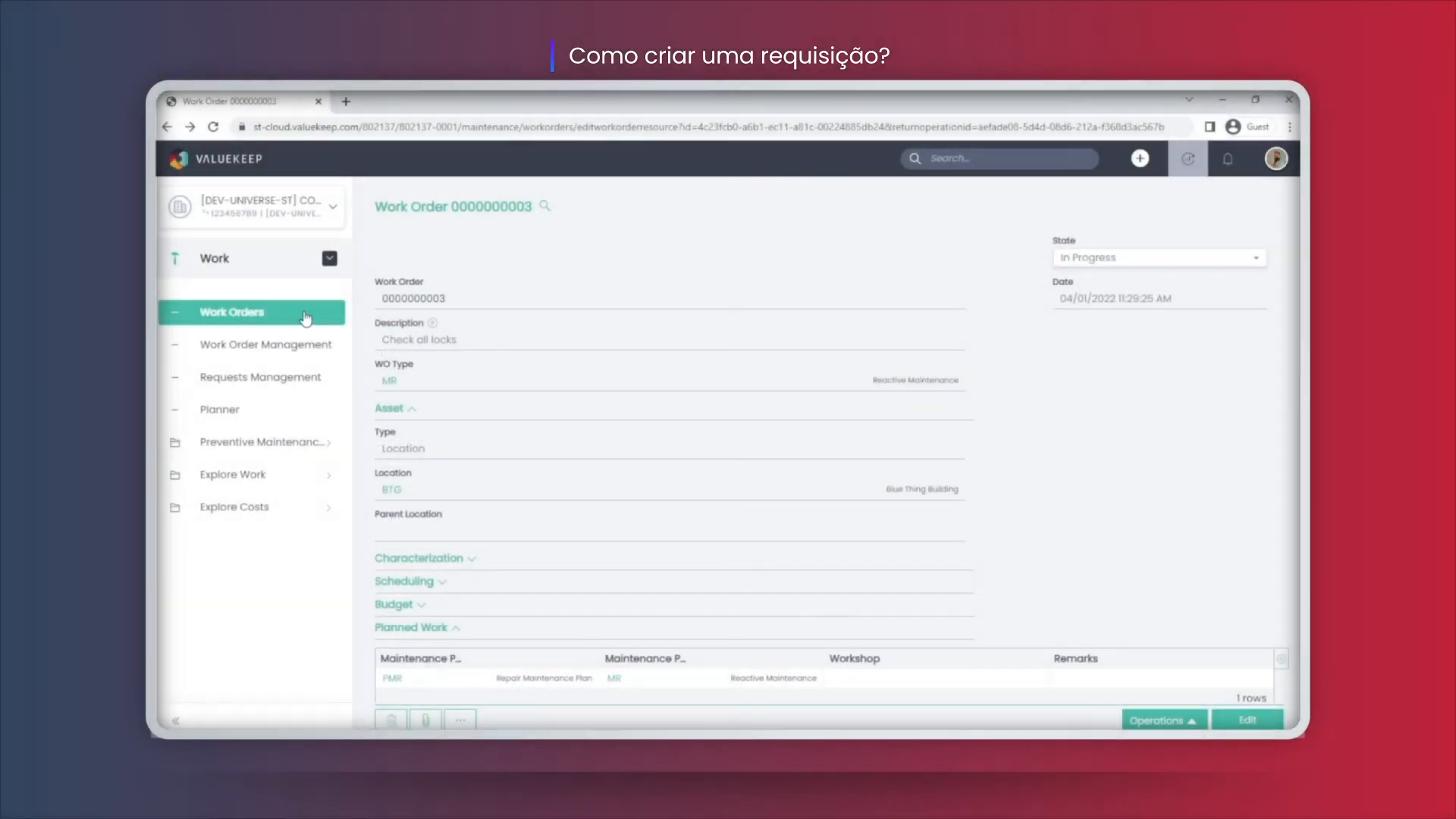
# - Reopen the "Check all locks" work order from the work orders list and view its reported consumptions
pyautogui.click(306, 316)
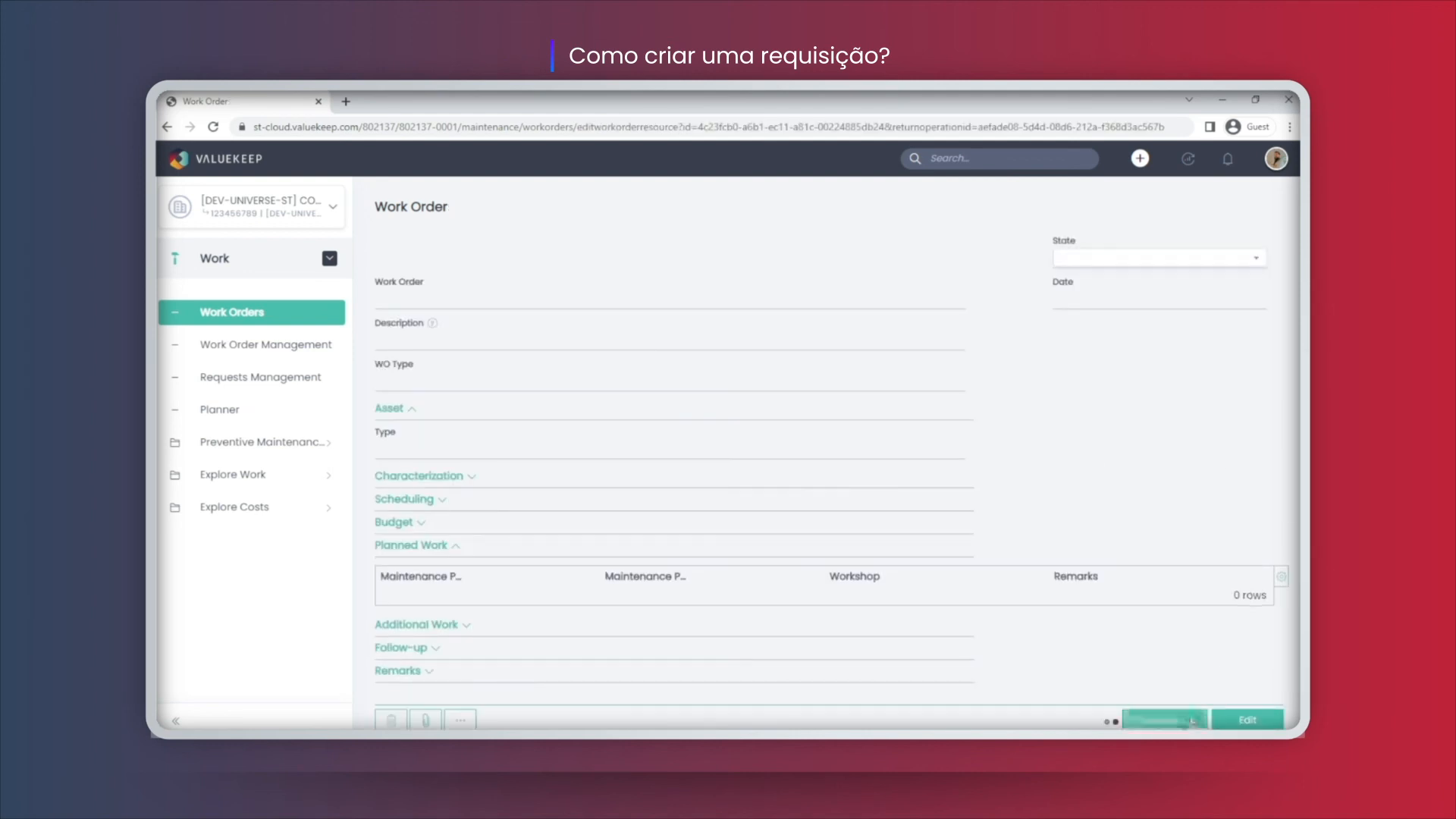
pyautogui.click(1189, 721)
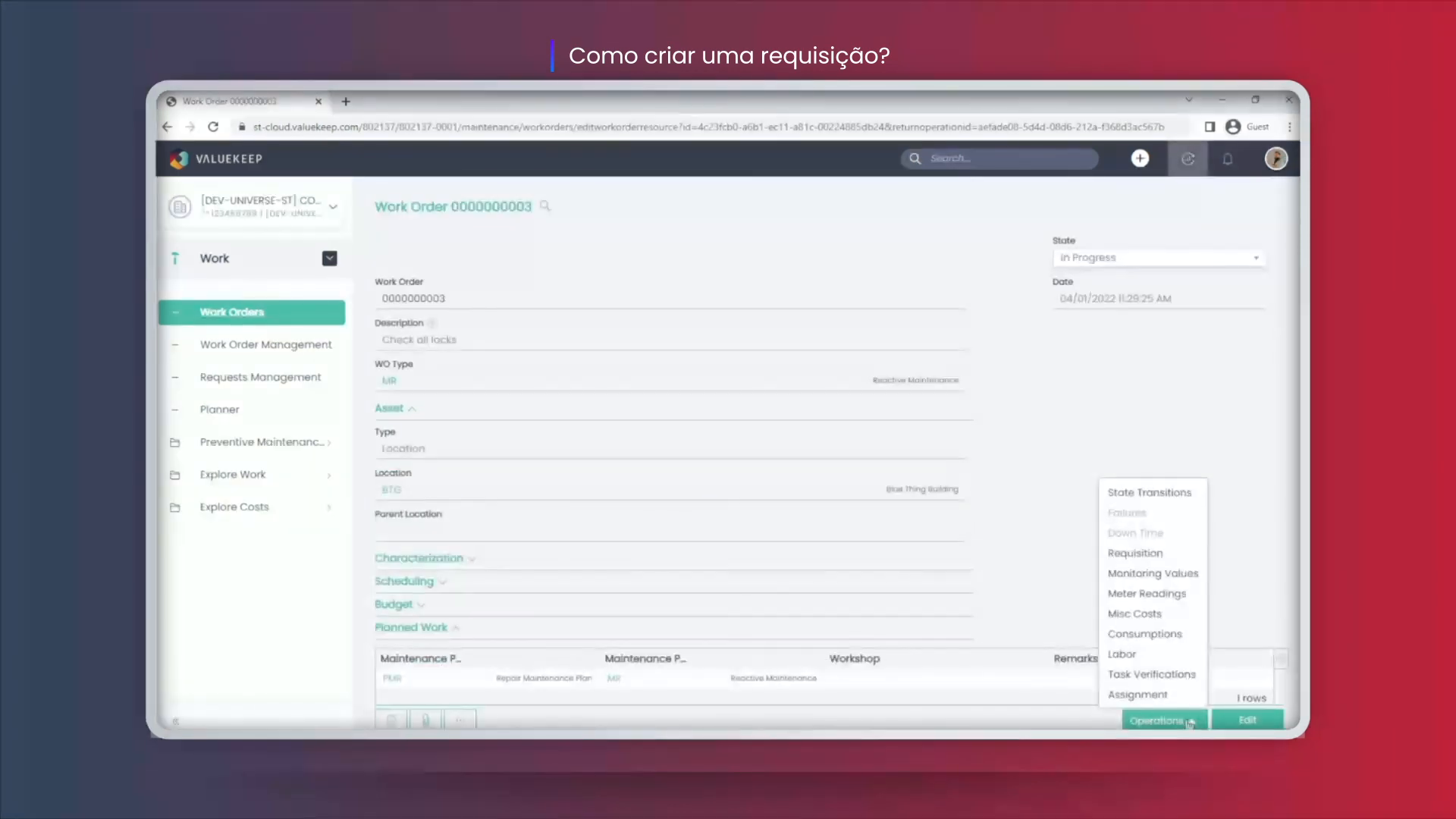
pyautogui.click(1159, 634)
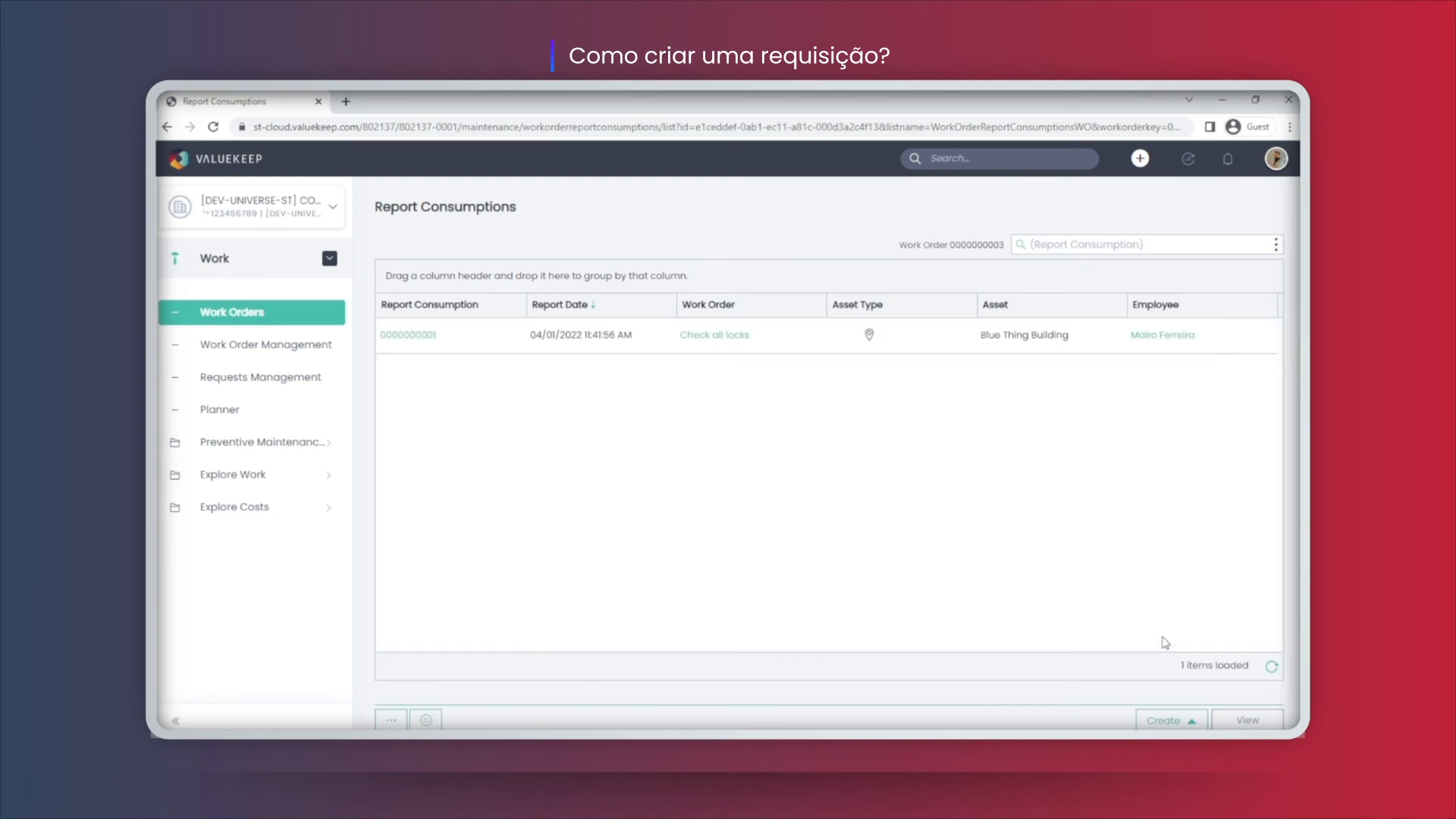